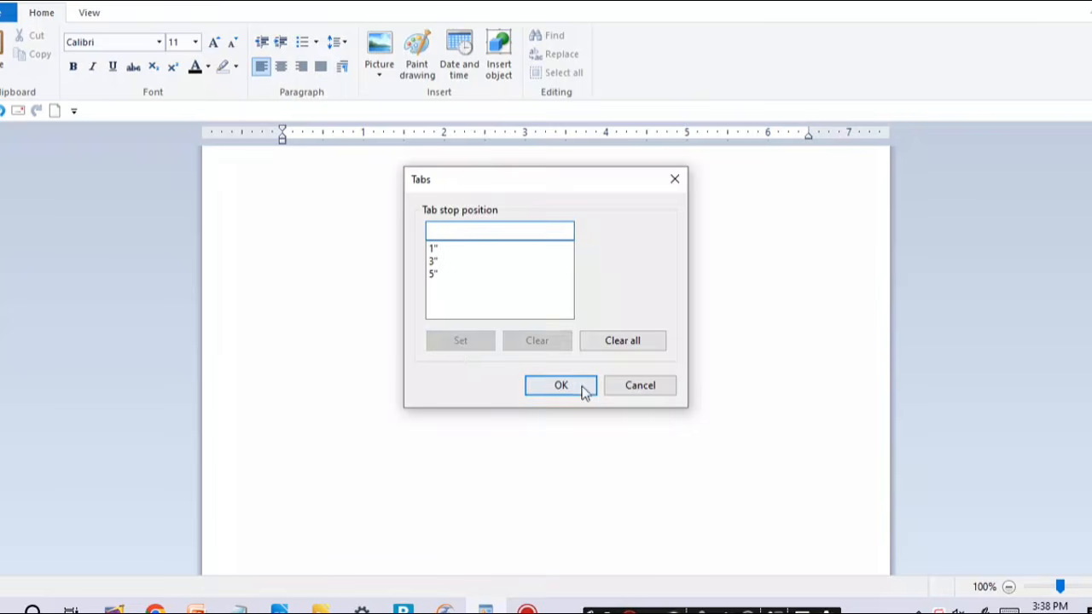
text(Name)
key(Tab)
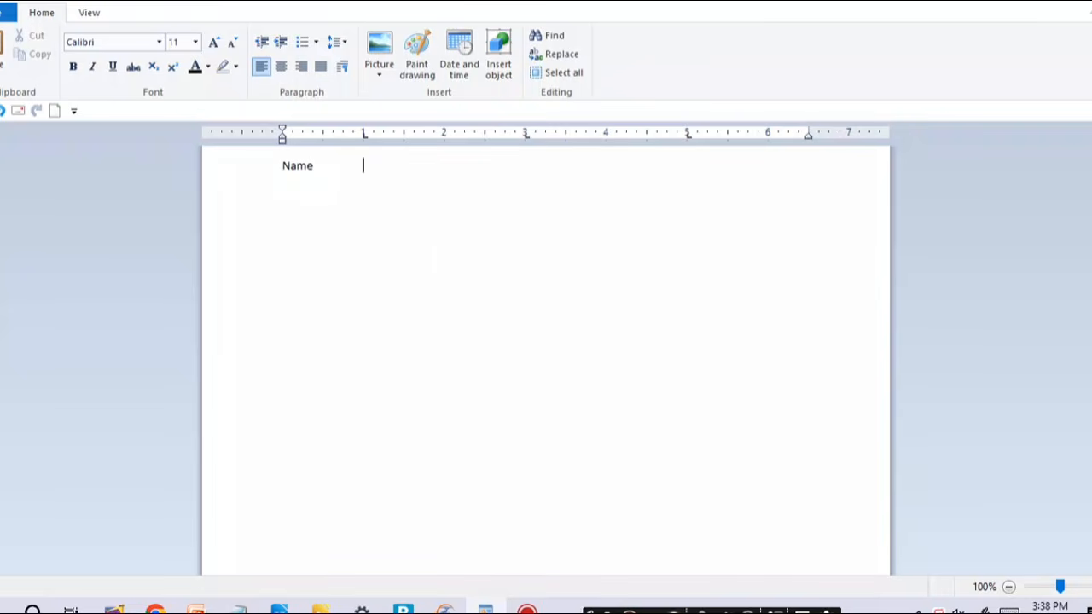
key(BackSpace)
key(BackSpace)
key(BackSpace)
key(BackSpace)
key(BackSpace)
Enter the heading row Name, Class and Subject, aligning each word to its own tab stop at 1", 3" and 5".
key(Tab)
key(Caps_Lock)
text(NA)
key(Caps_Lock)
text(m)
key(BackSpace)
key(BackSpace)
text(ame)
key(Tab)
text(Class)
key(Tab)
text(Sub)
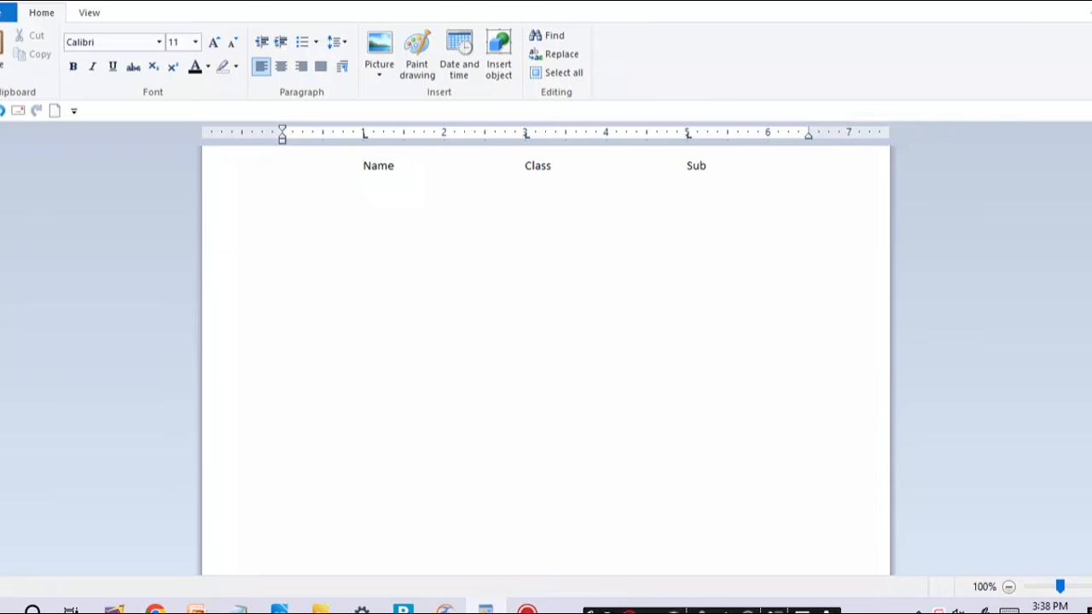
text(ject)
Increase the font size of the Name, Class and Subject heading row by several increments.
key(ctrl+a)
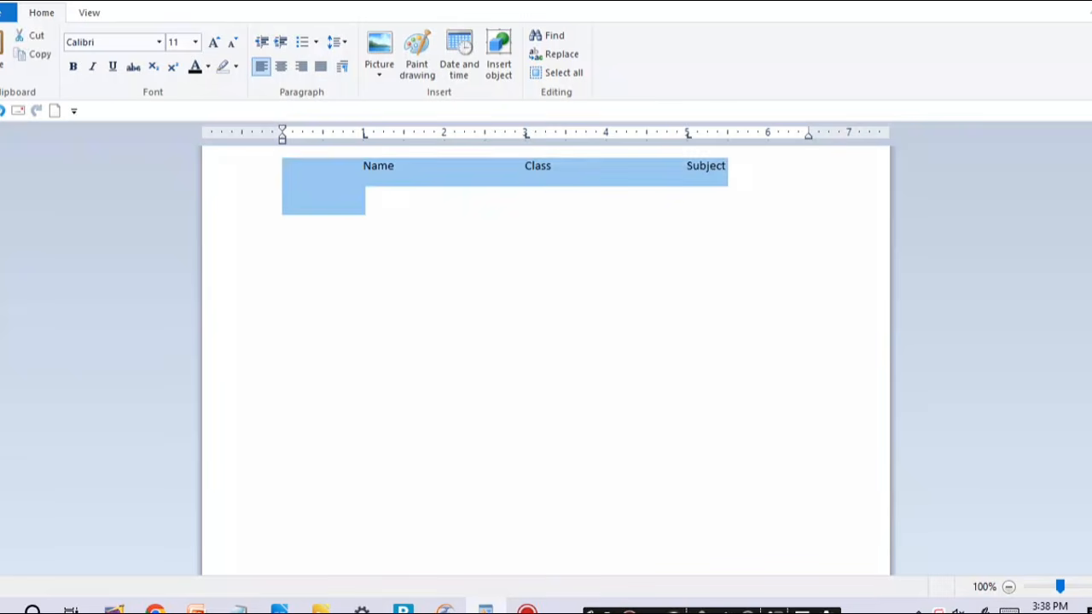
key(ctrl+shift+period)
key(ctrl+shift+period)
key(ctrl+shift+period)
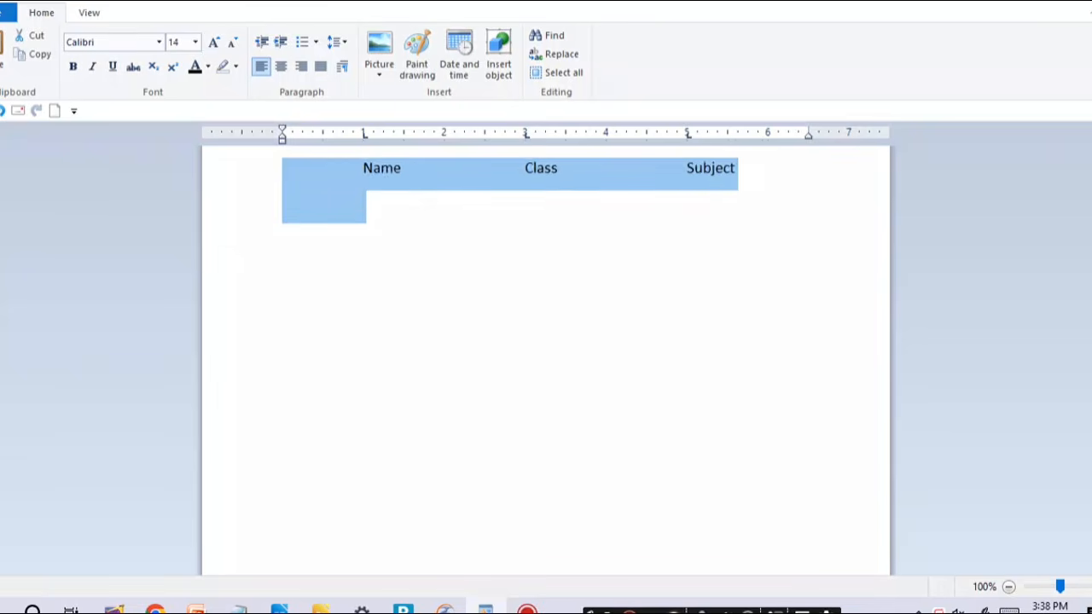
Add the first row in bold below the headings: a student's name, class 10th and subject Hindi.
click(363, 205)
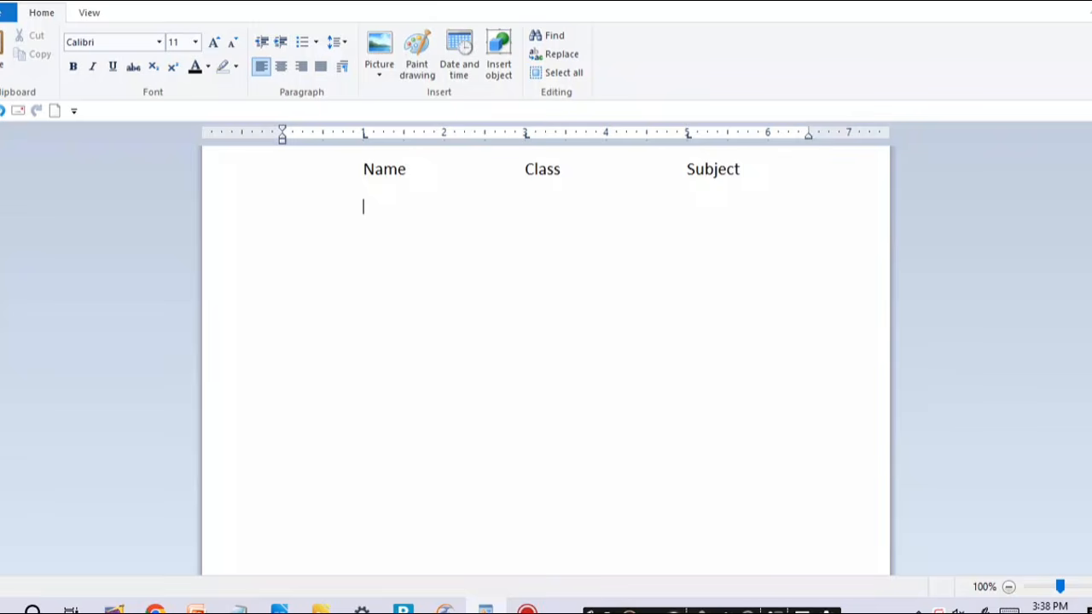
key(ctrl+b)
text(Ram)
key(Tab)
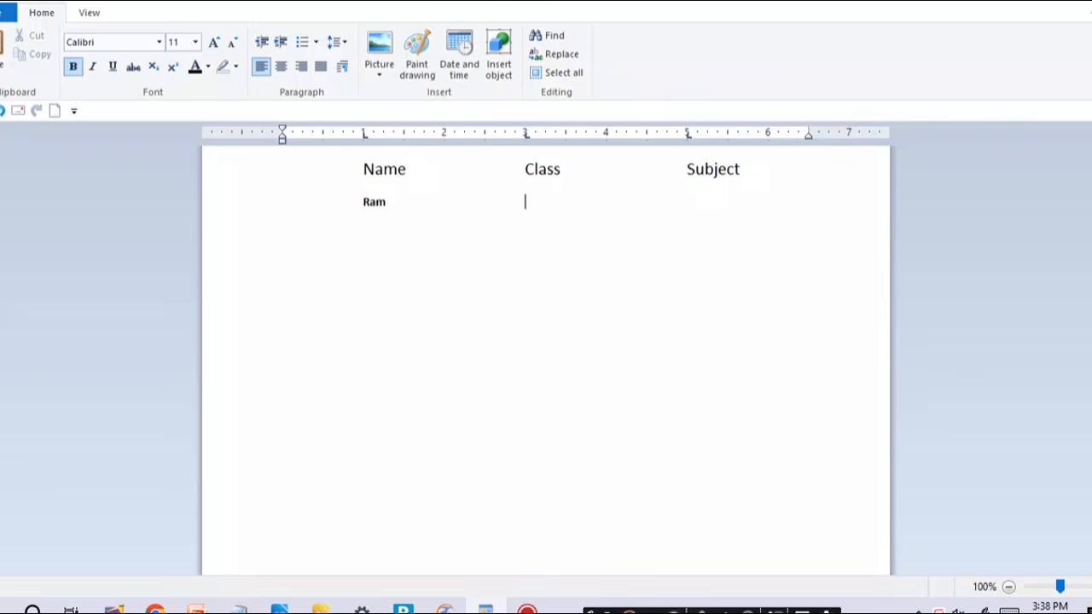
text(10th	Hindi)
key(Return)
Add the second row with a student's name, class 11th and subject English at the tab stops.
text(Shyam)
key(Tab)
text(1)
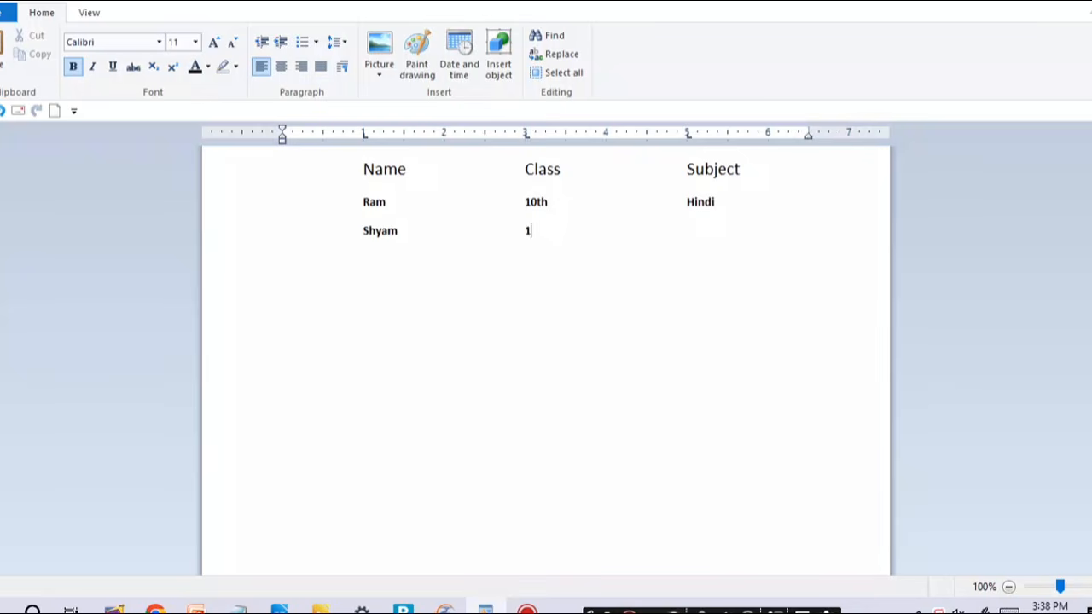
text(1th)
key(Tab)
text(English)
Add the third row with a student's name, class 9th and subject Math at the tab stops.
text(Pooja)
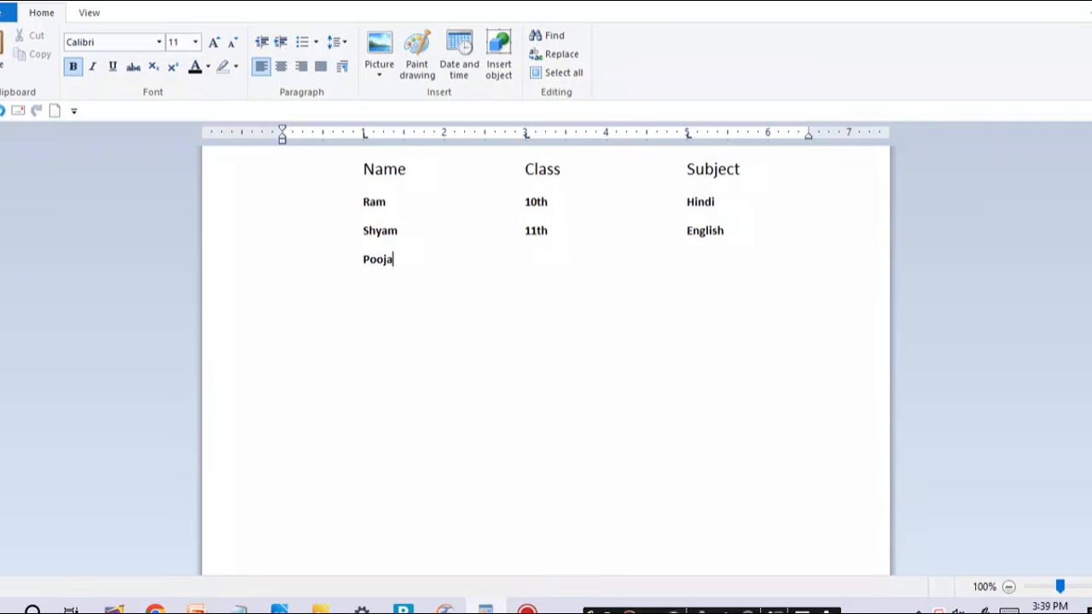
key(Tab)
text(9th)
key(Tab)
text(Math\)
key(BackSpace)
Add the fourth row with a student's name, class 8th and subject Computer at the tab stops.
text(Alka)
key(BackSpace)
key(BackSpace)
key(BackSpace)
key(BackSpace)
text(Alka	)
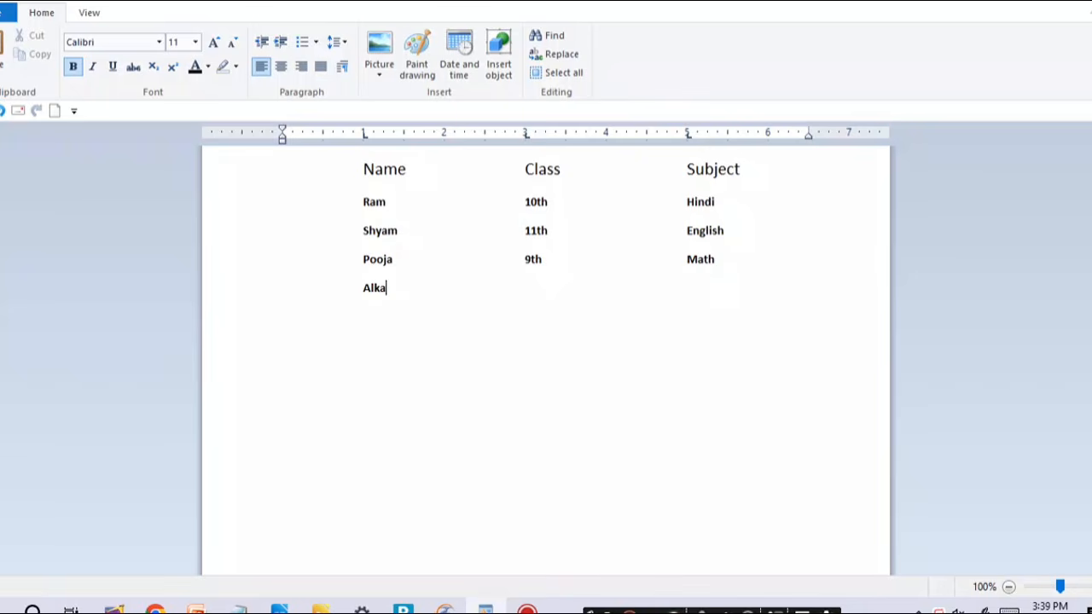
text(8th)
key(Tab)
text(Computer)
key(Return)
Add the fifth row with a student's name, class 7th and subject Music, and begin a new line below it.
text(Suma)
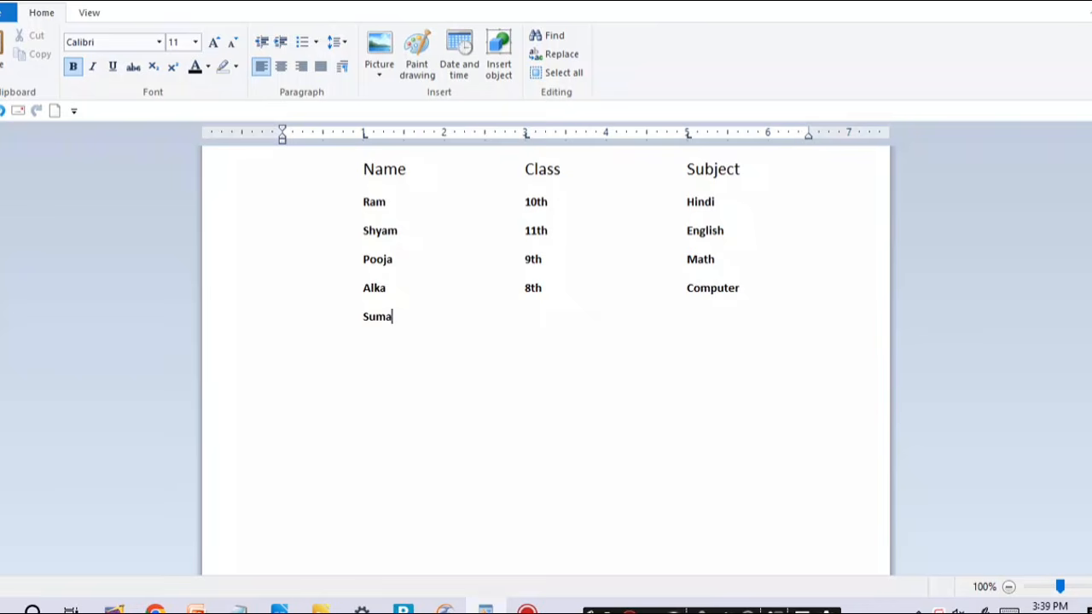
text(n)
key(Tab)
text(7th)
key(Tab)
text(Music)
key(Return)
Clear all tab stops for the empty line below the table.
click(342, 66)
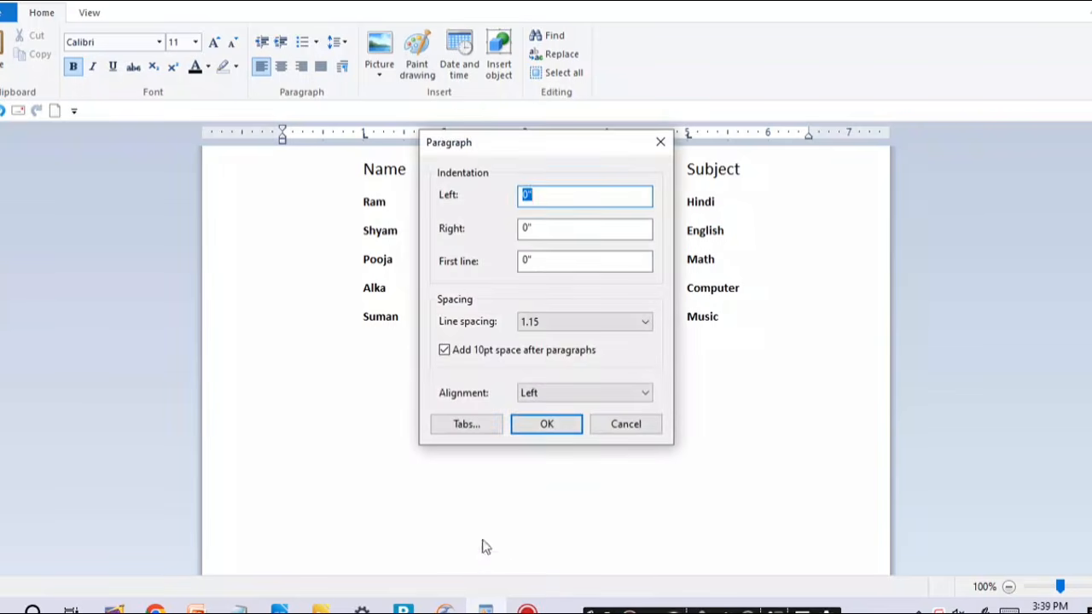
click(476, 425)
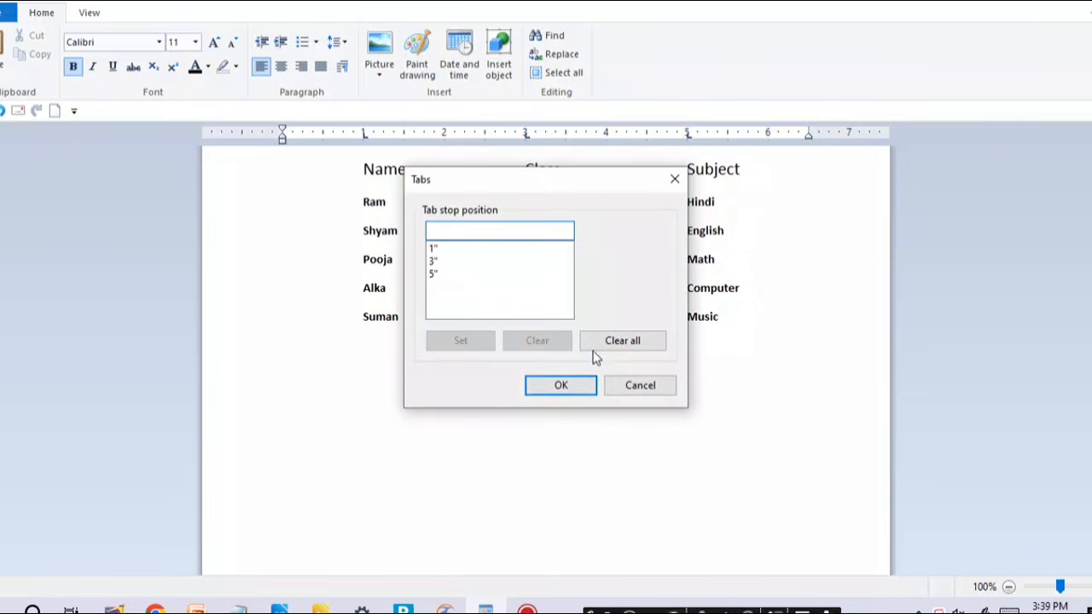
click(561, 388)
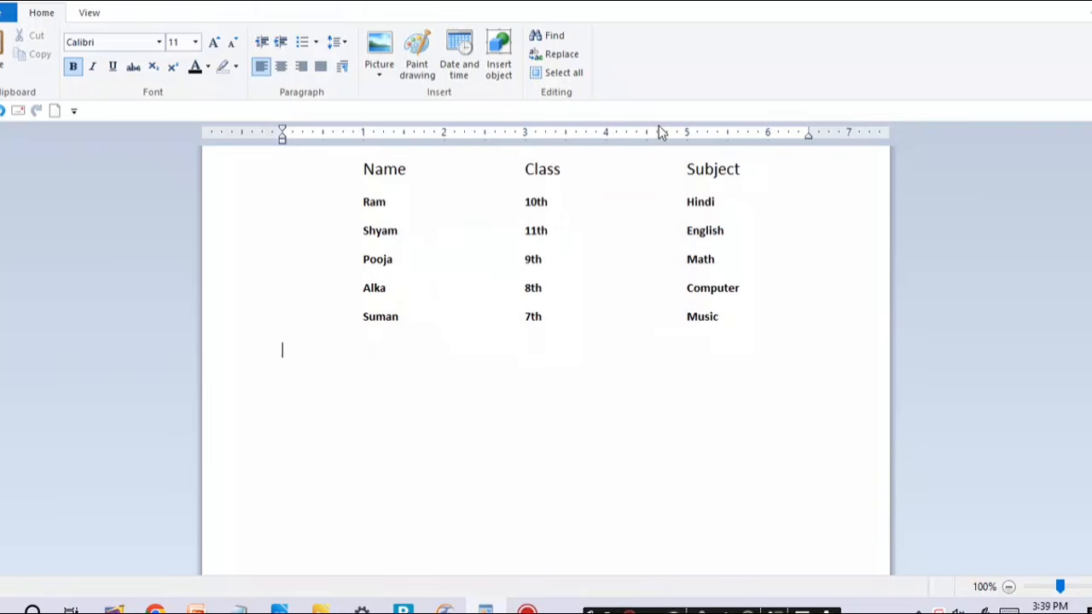
click(342, 66)
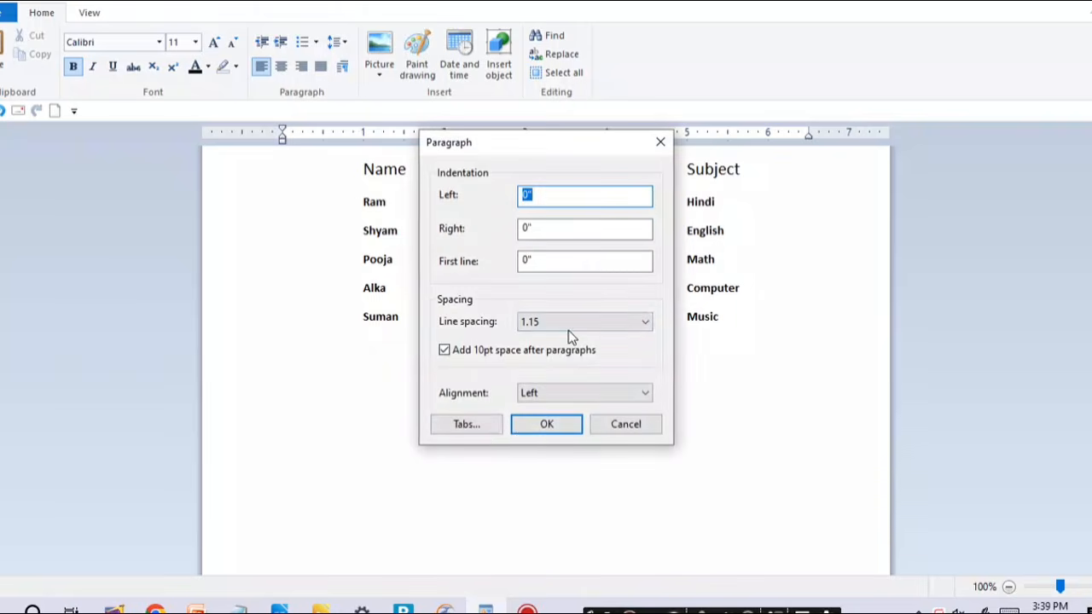
click(555, 396)
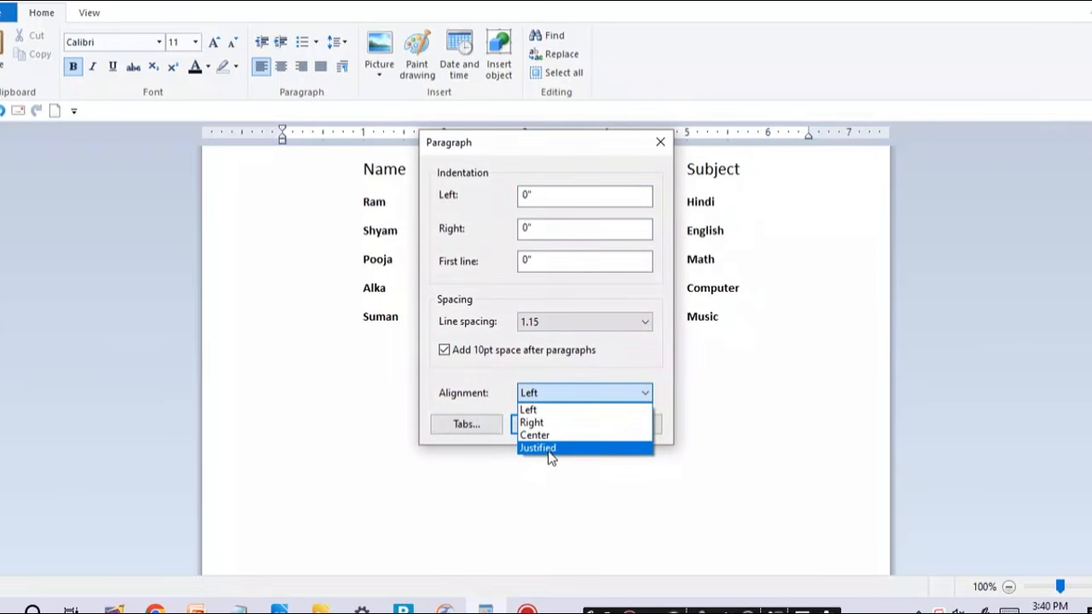
click(653, 427)
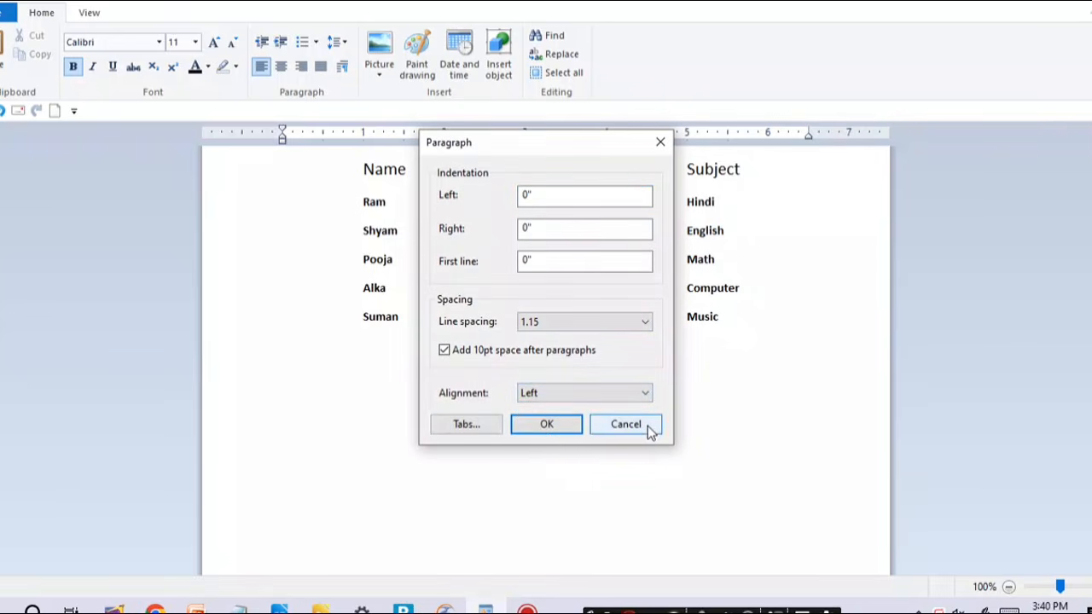
click(627, 424)
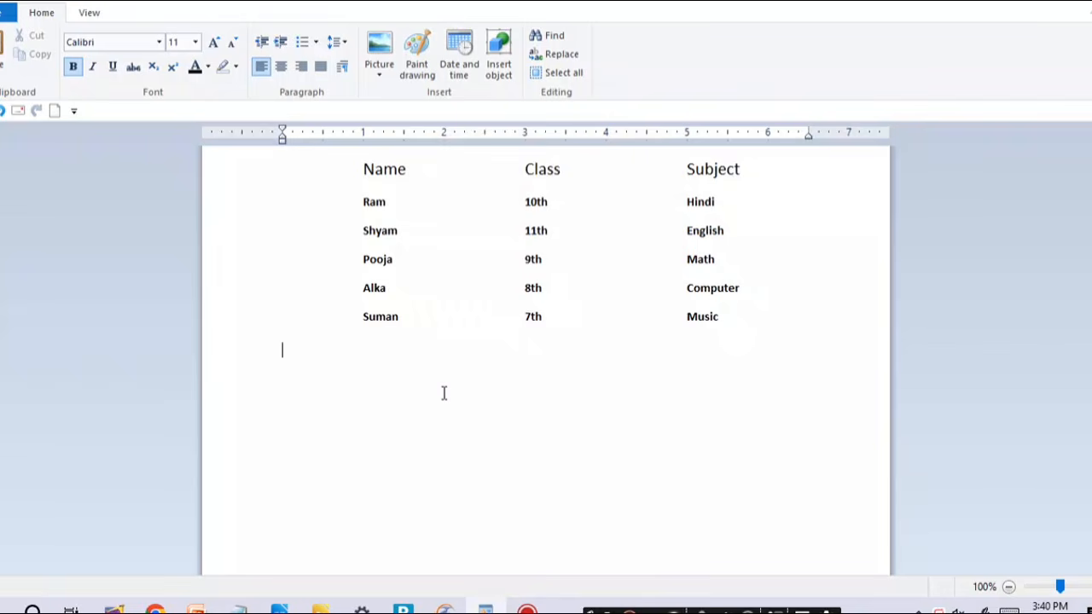
Enter a sample first name on the line below the table and set that paragraph's alignment to Center.
text(keerti)
click(341, 69)
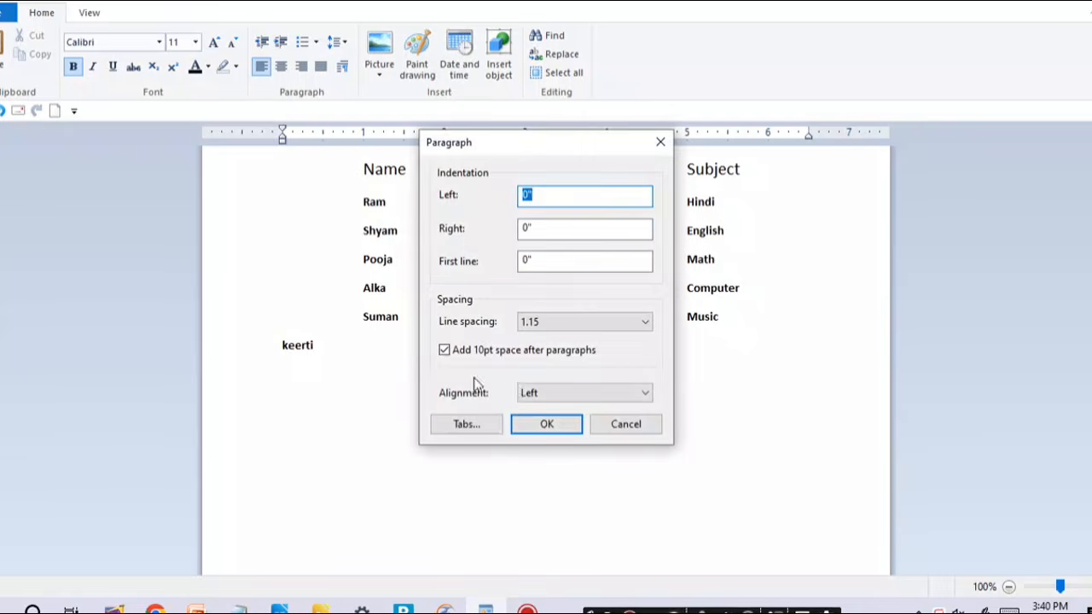
click(531, 395)
click(533, 418)
click(548, 395)
click(537, 434)
click(546, 424)
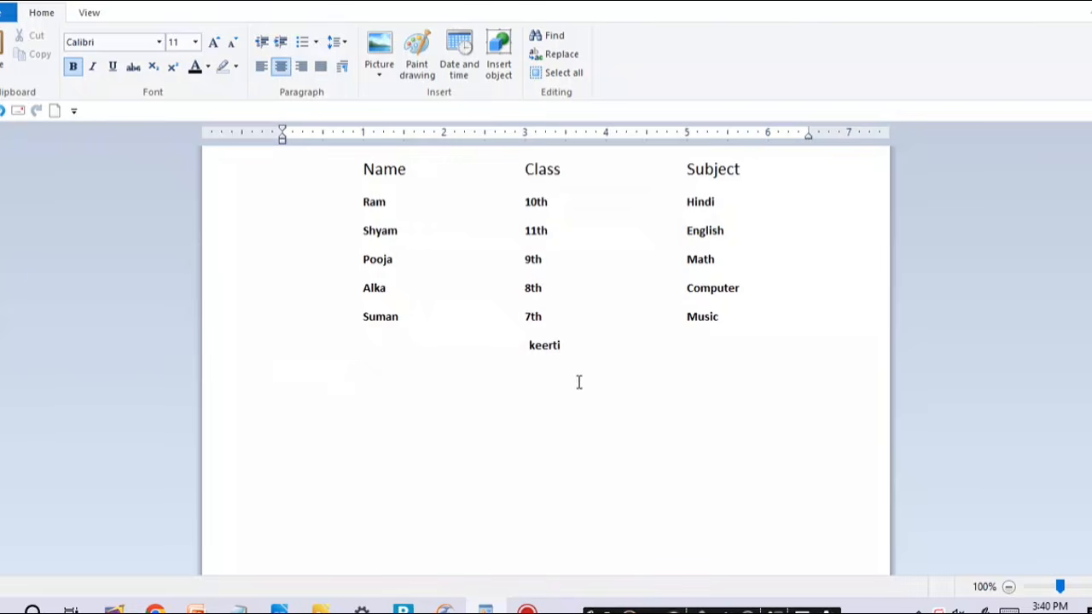
Set the alignment of the name line below the table to Right in the paragraph settings.
click(342, 68)
click(555, 393)
click(531, 422)
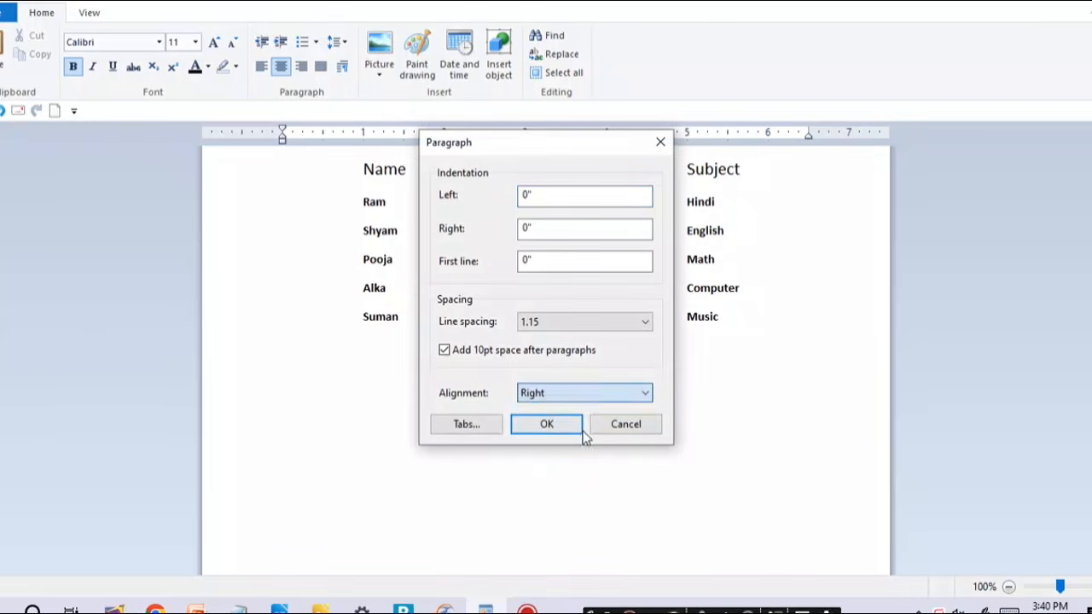
click(572, 426)
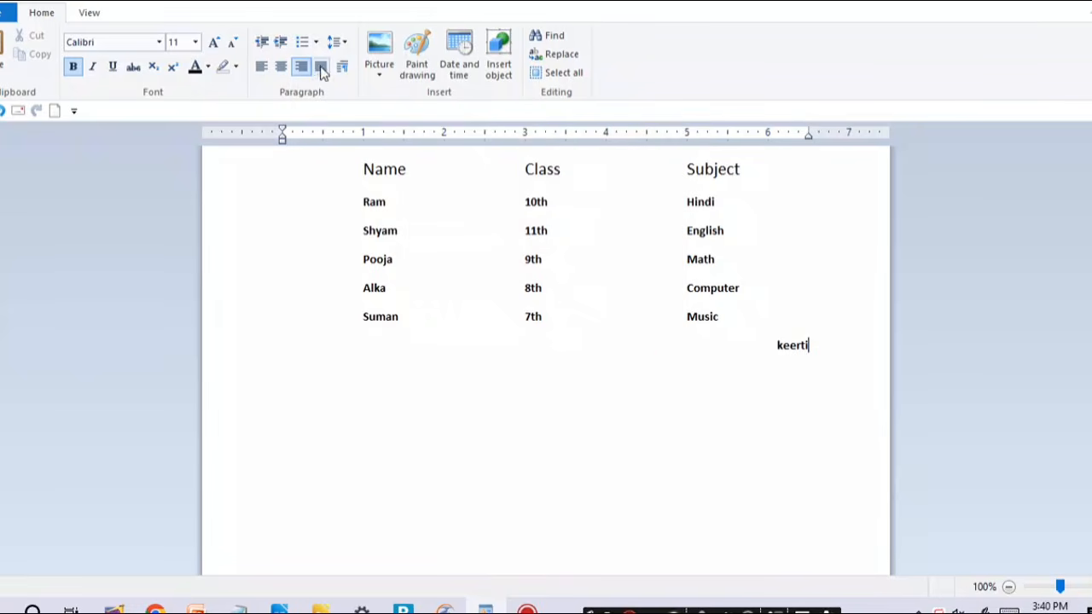
Set the alignment of the name line below the table to Justified in the paragraph settings.
click(342, 69)
click(562, 392)
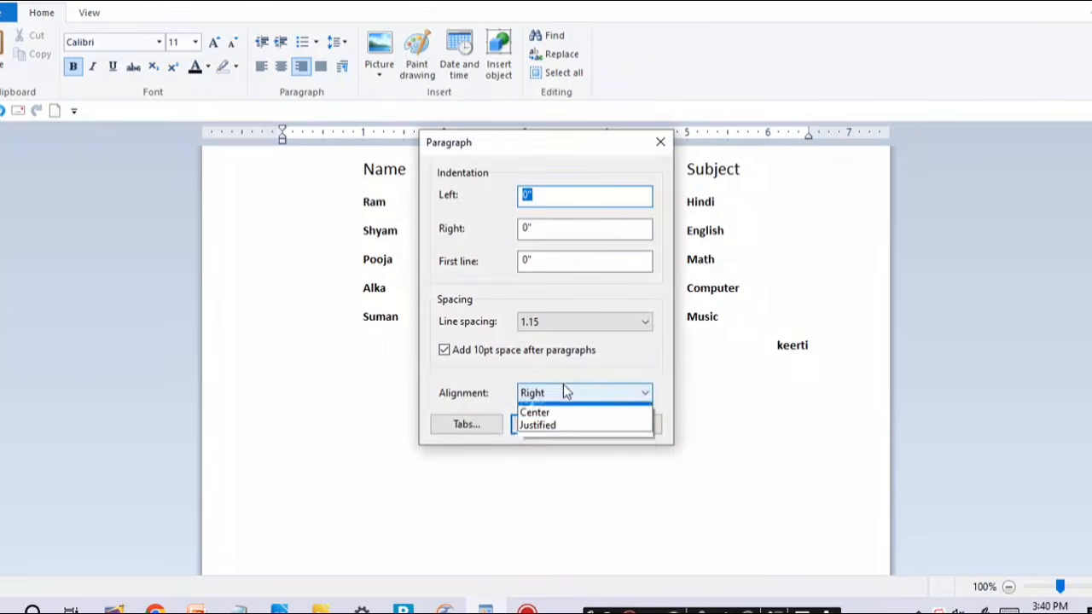
click(544, 449)
click(546, 426)
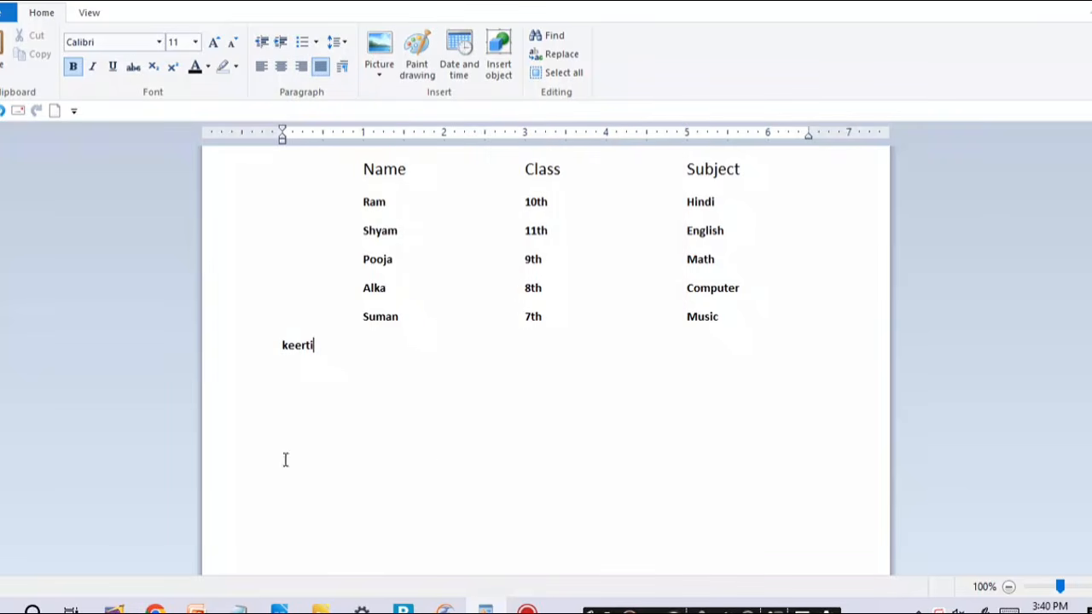
click(341, 68)
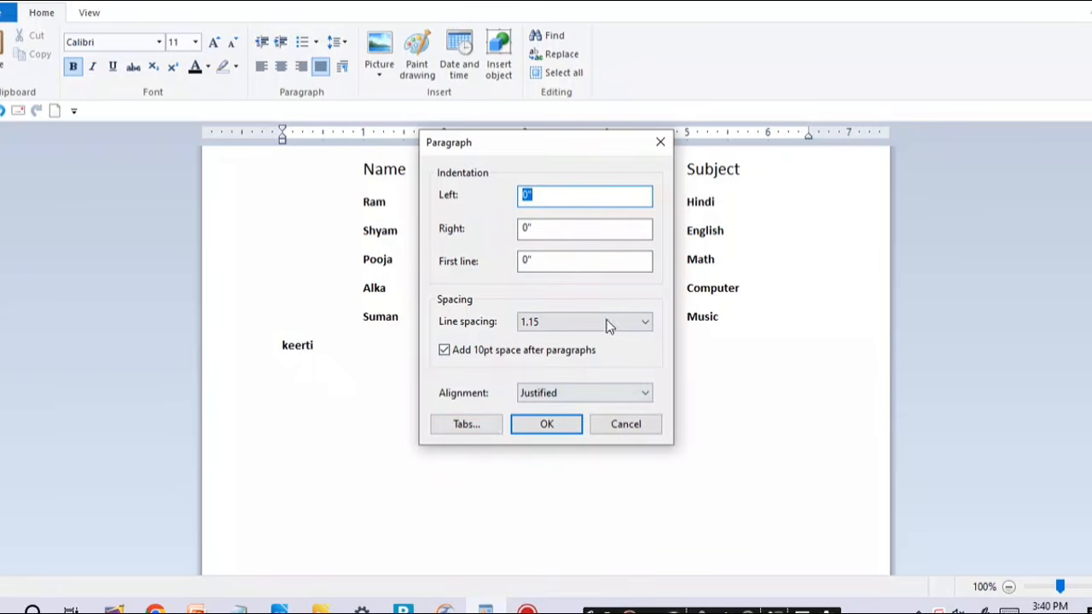
click(580, 321)
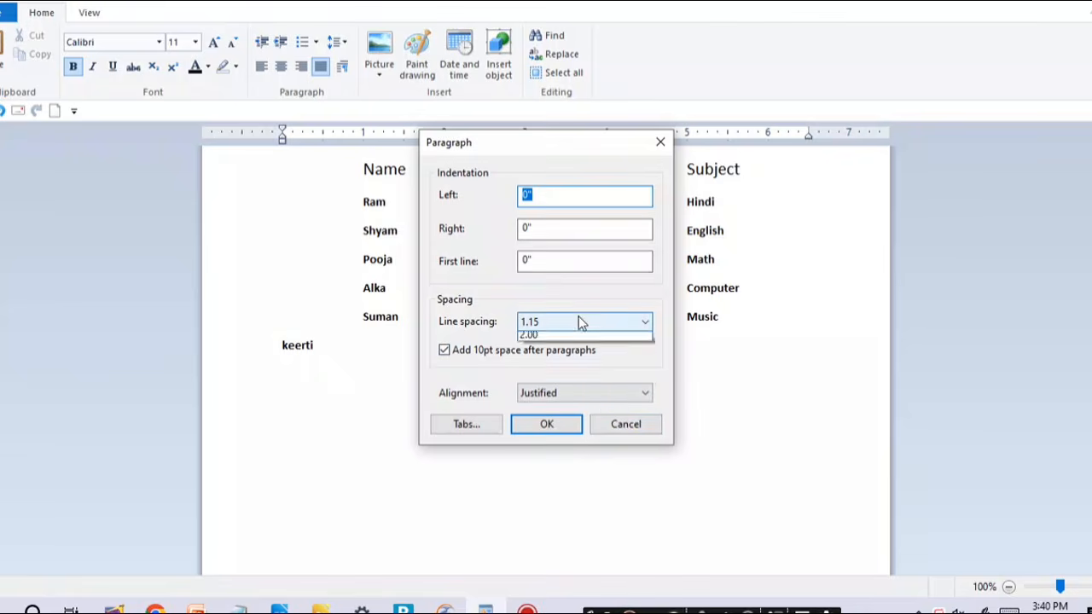
click(613, 433)
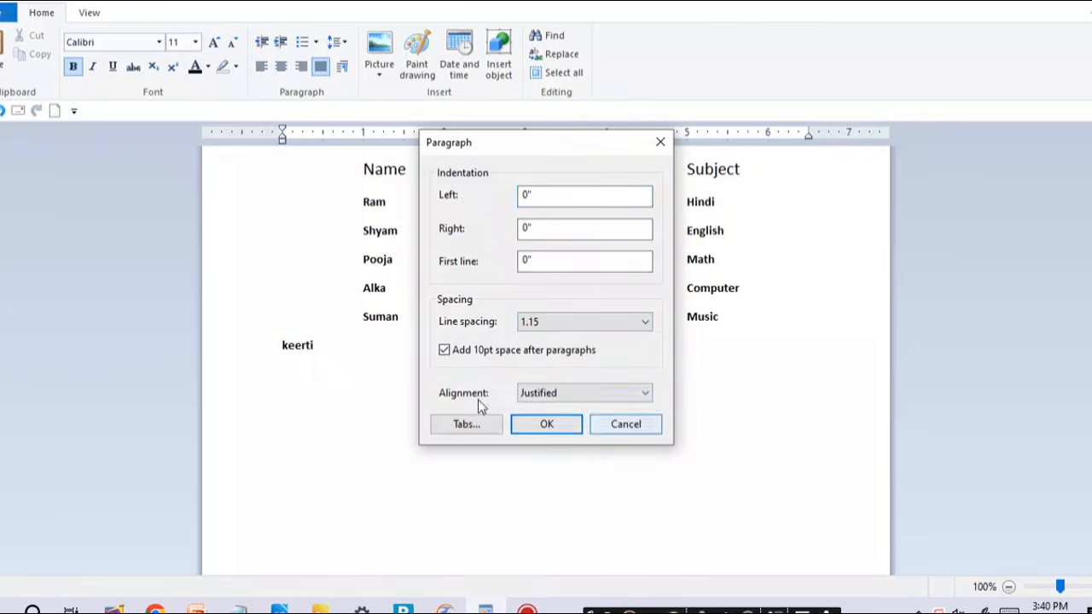
click(609, 427)
Set the line spacing of the heading row and all five student rows to 2.00.
click(735, 314)
drag(735, 314, 286, 168)
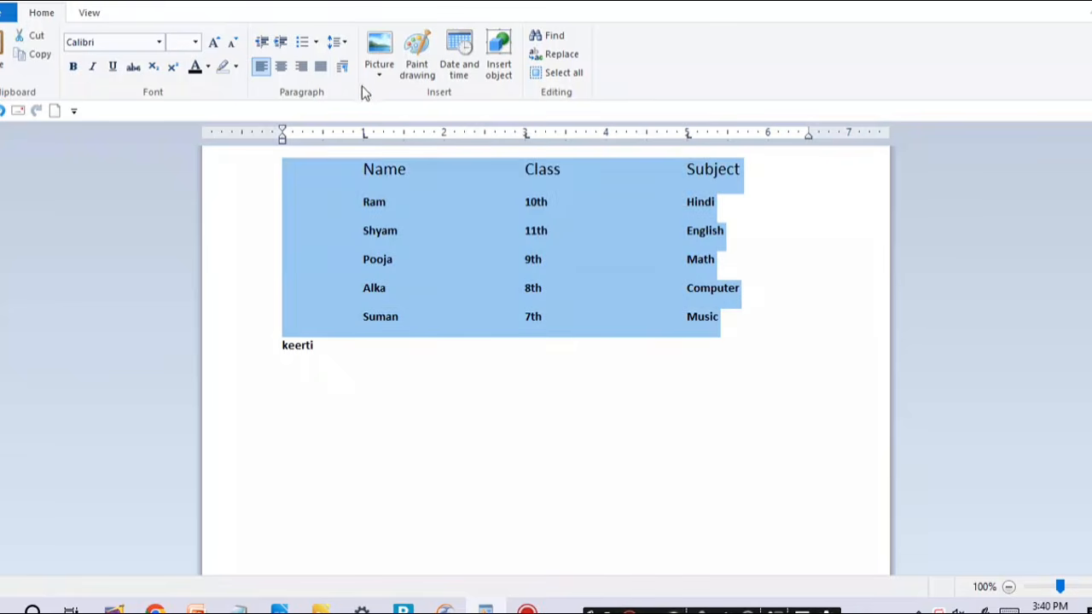
click(342, 66)
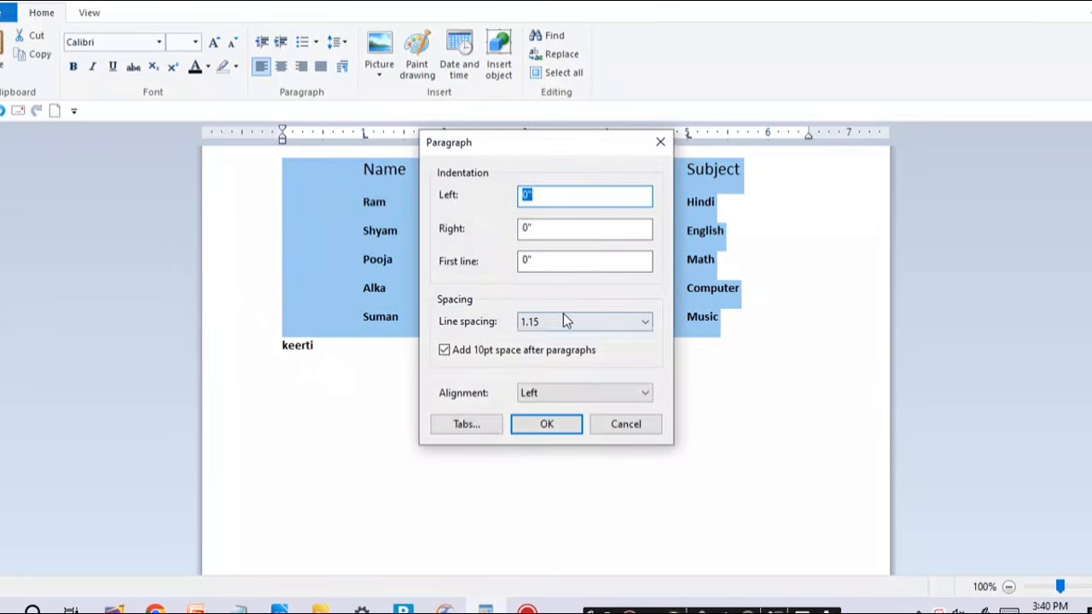
click(563, 320)
click(574, 385)
click(546, 423)
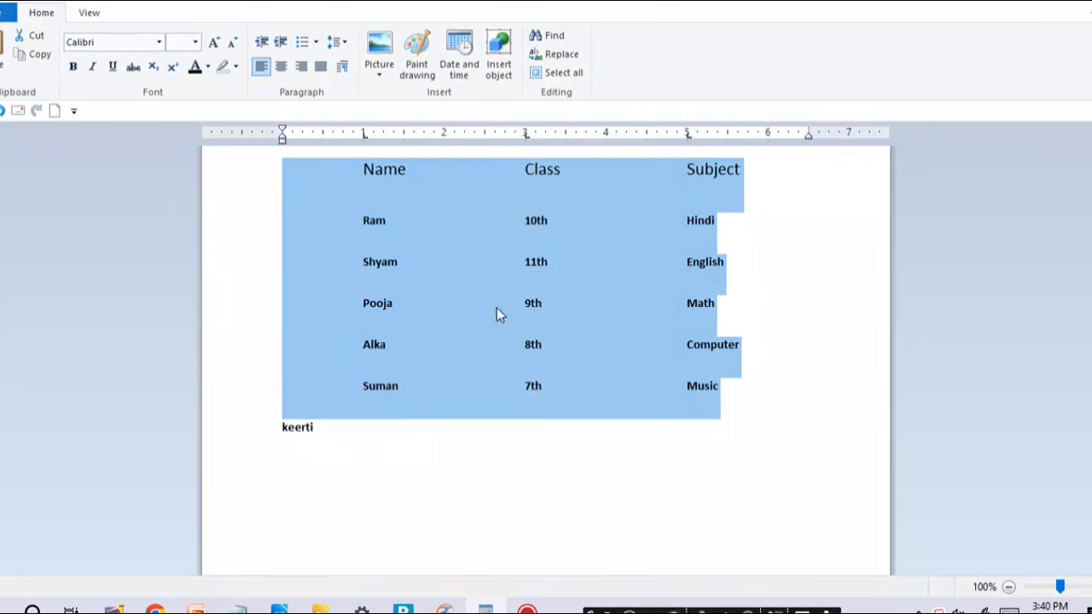
Set the line spacing of the heading row and all five student rows to 1.00.
click(342, 65)
click(570, 324)
click(555, 339)
click(544, 419)
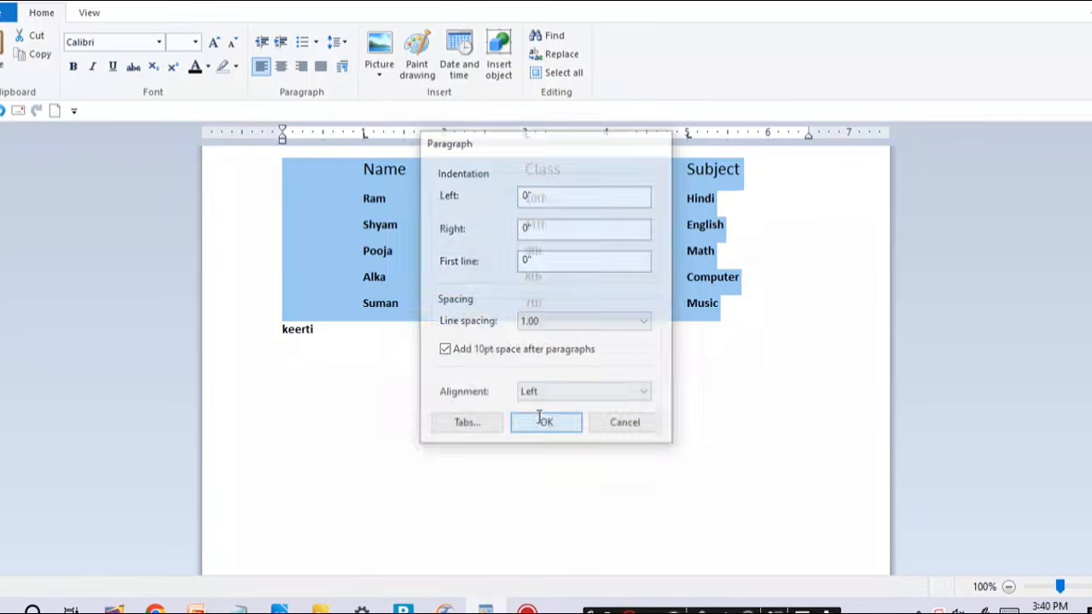
Turn off the 10pt space after paragraphs for the heading row and all student rows.
click(342, 65)
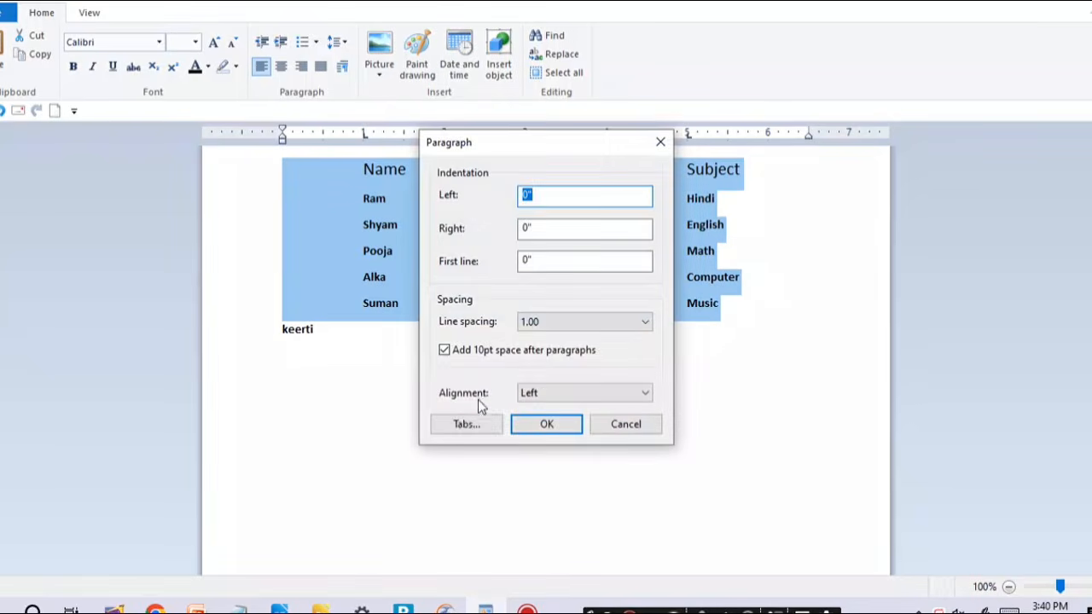
click(444, 349)
click(522, 424)
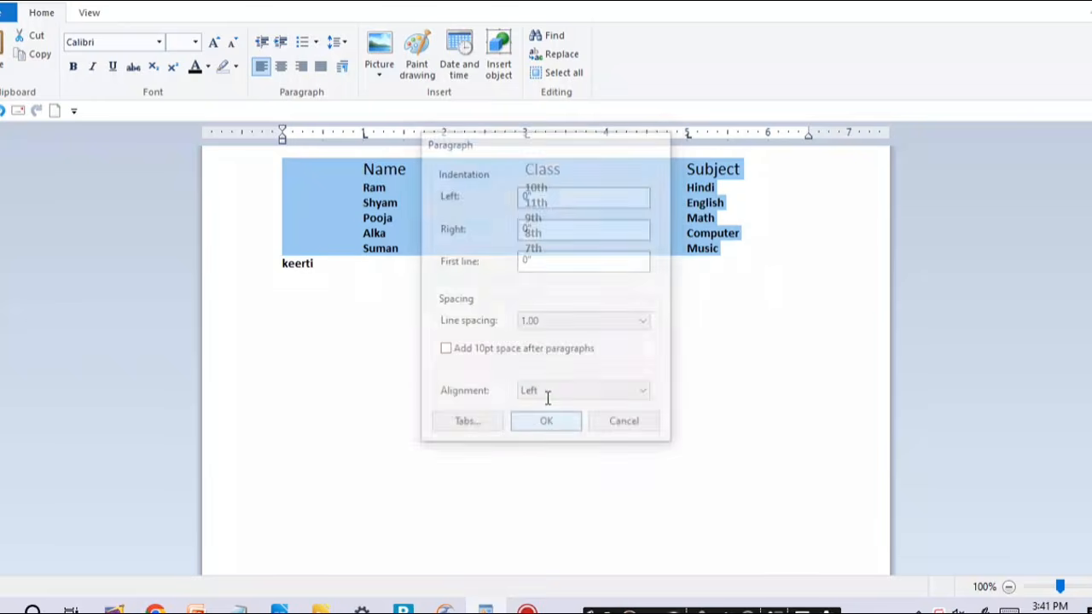
Delete the sample name on the line below the table.
click(346, 271)
drag(346, 270, 178, 275)
key(BackSpace)
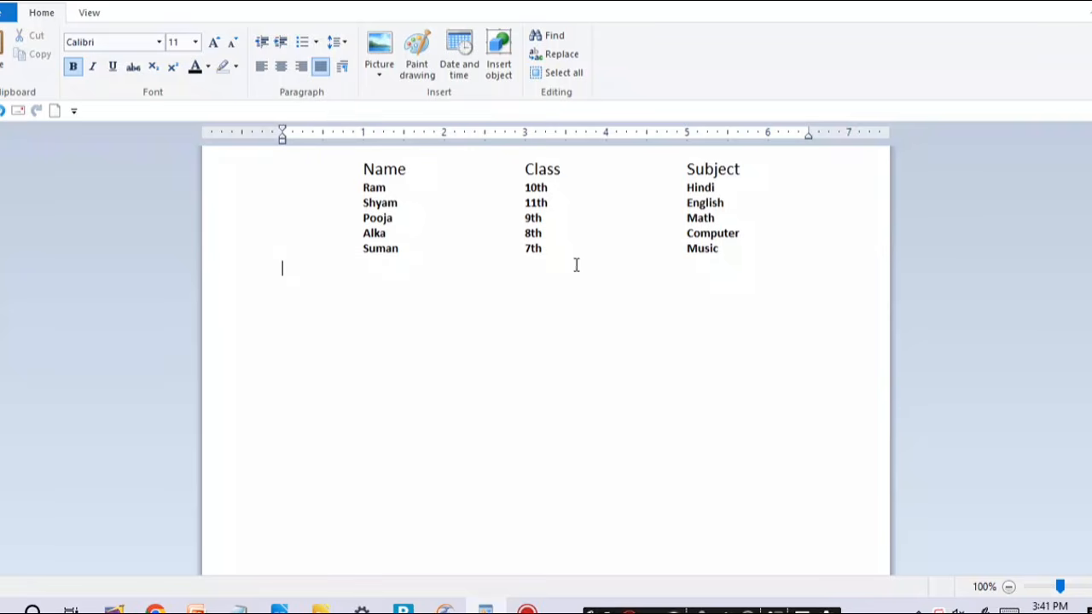
click(347, 72)
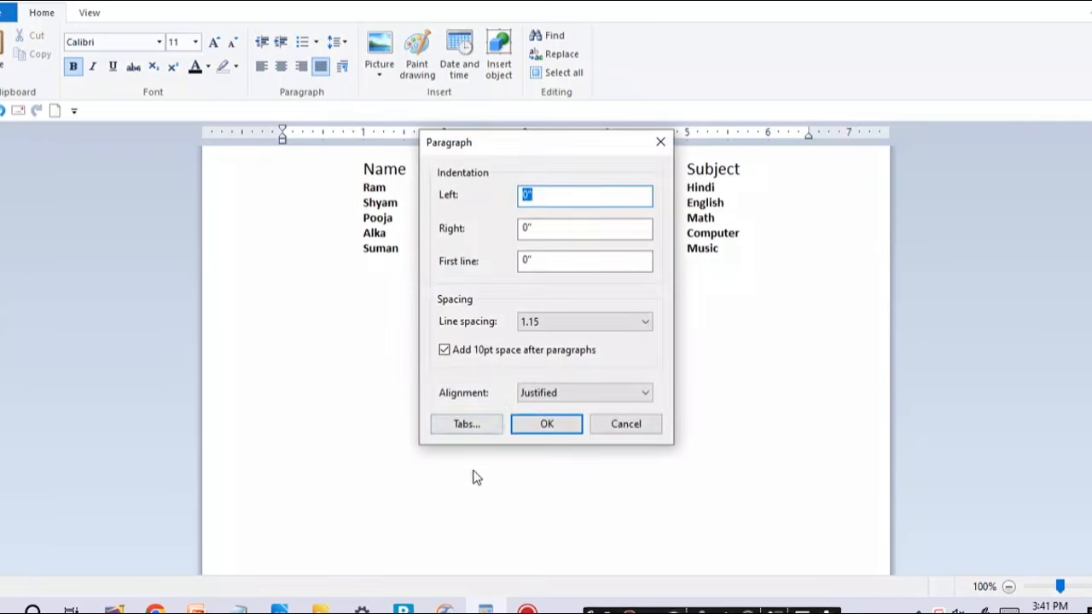
click(545, 322)
click(724, 301)
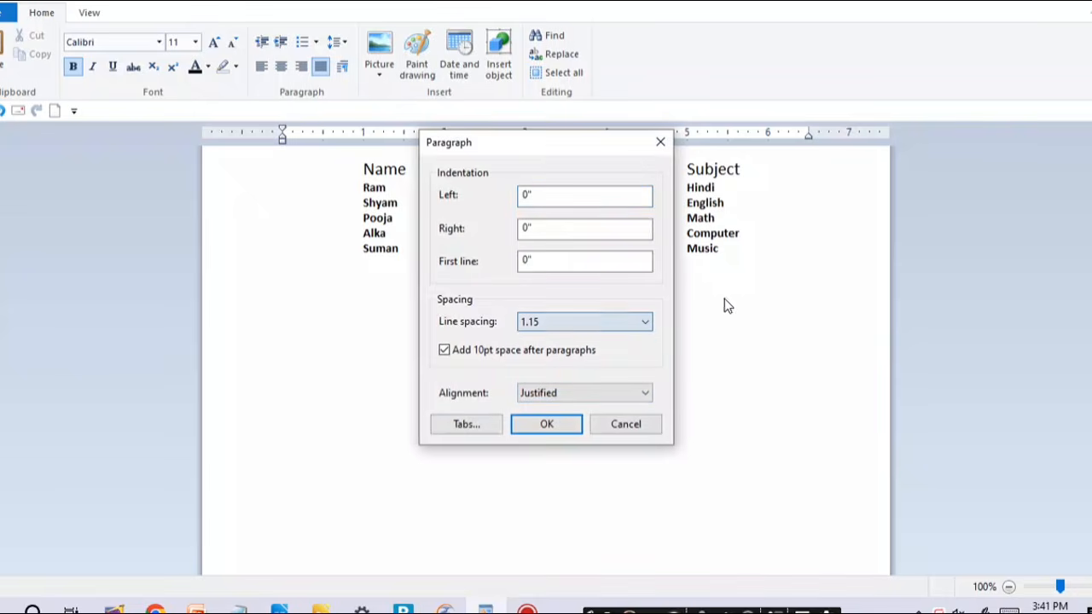
click(630, 426)
Switch to Chrome, load google.com and search for "Computer".
click(154, 610)
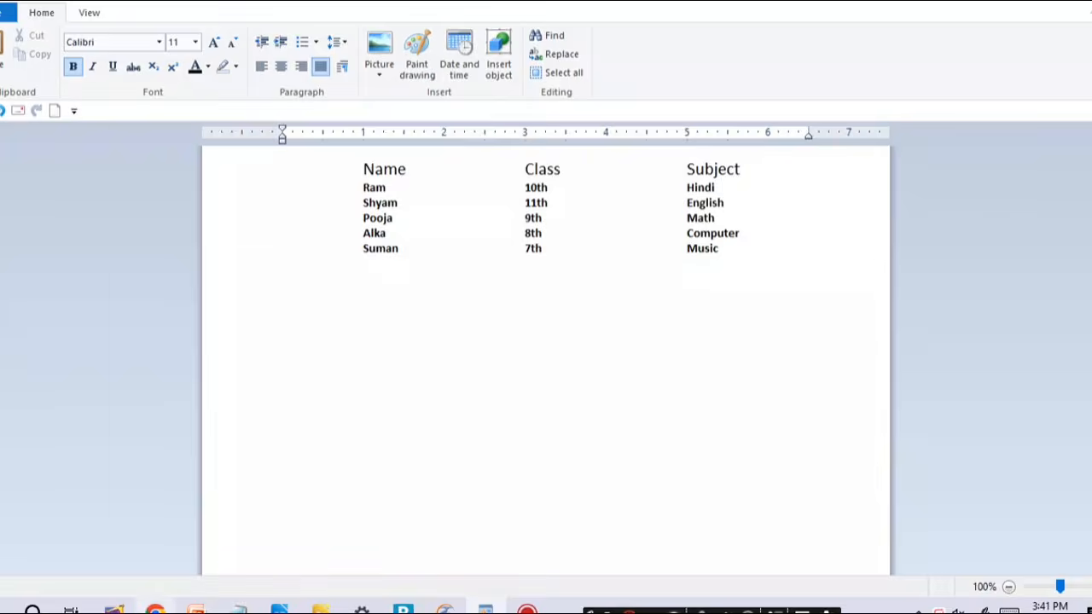
click(293, 333)
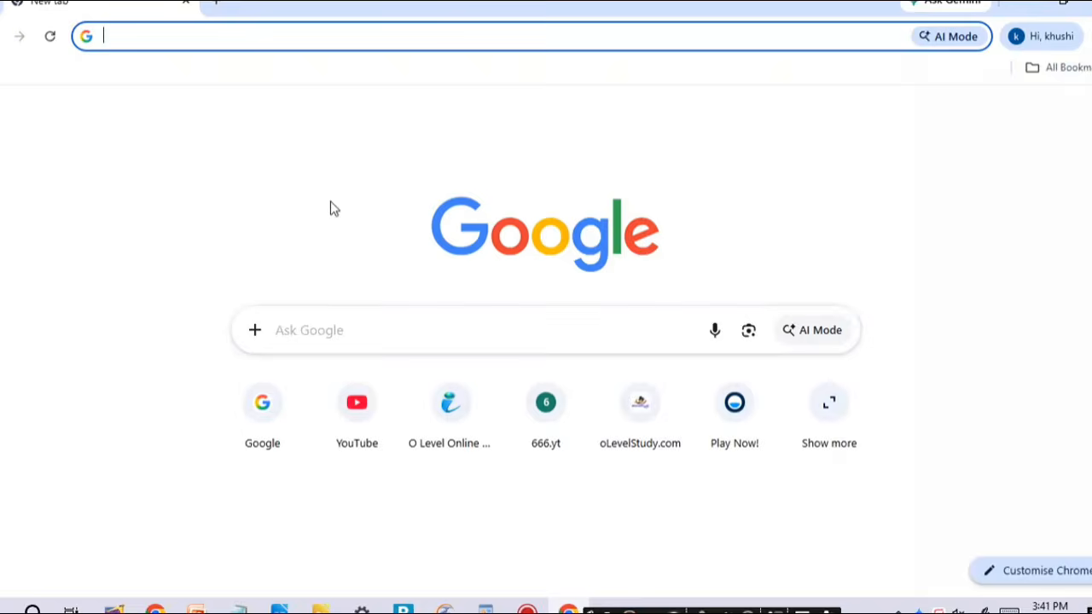
text(g)
key(Return)
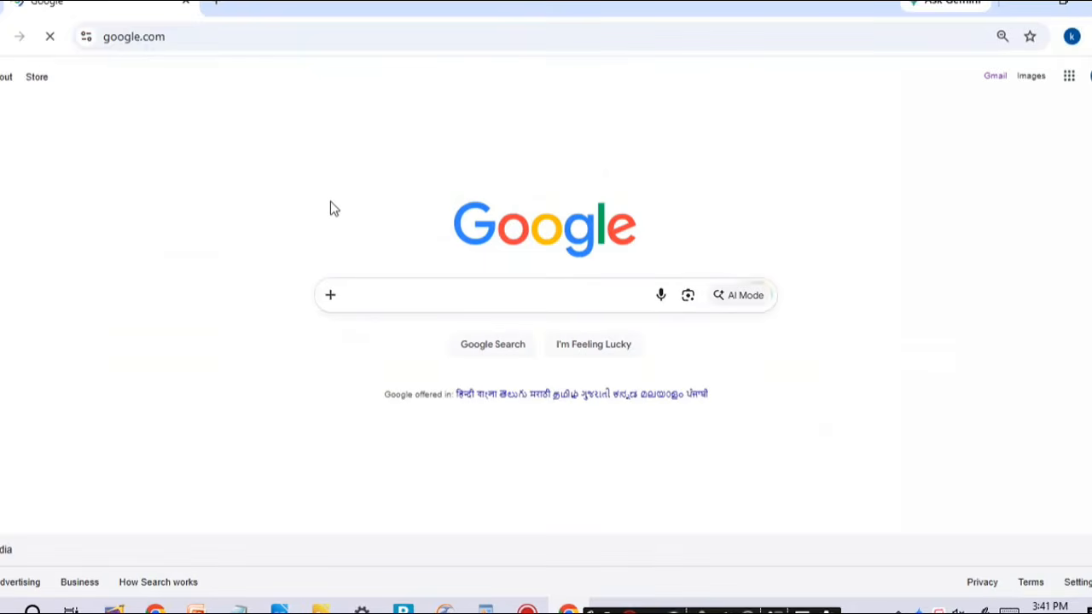
text(Comp)
text(uter)
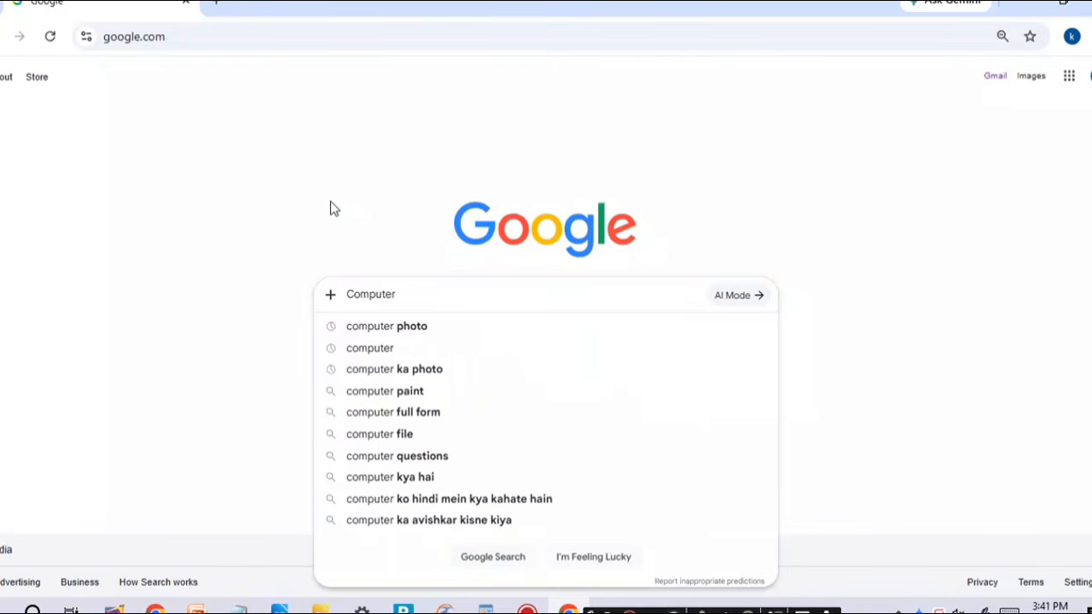
key(Return)
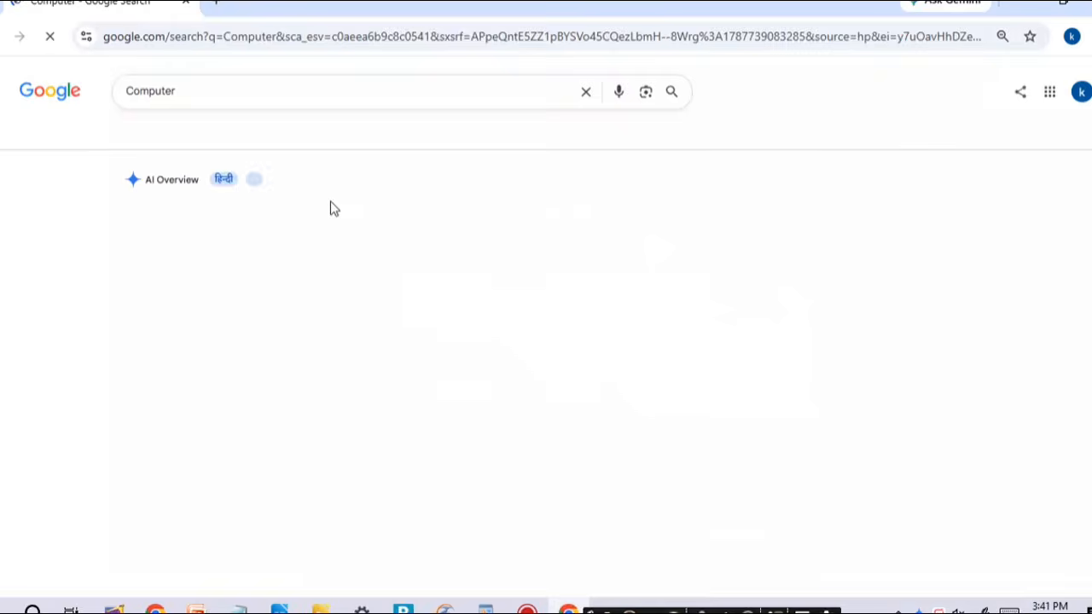
Copy the AI Overview's opening definition sentence, from "A computer is" through "programmed instructions".
drag(124, 213, 177, 255)
click(126, 213)
drag(125, 214, 189, 241)
right_click(156, 214)
click(194, 231)
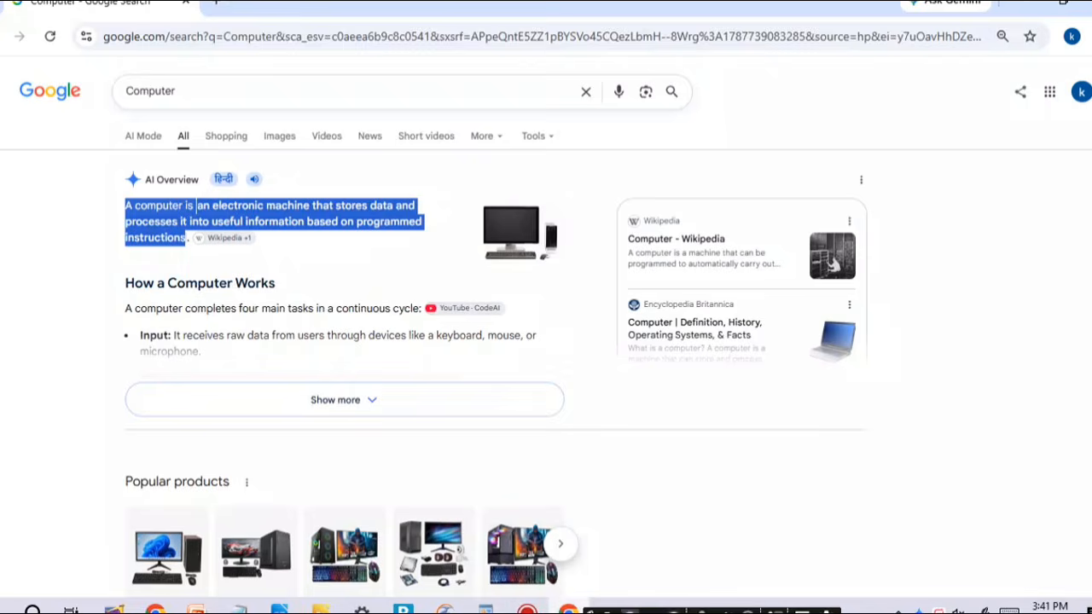
Switch back to WordPad and paste the copied definition twice in succession on the empty line below the student list.
click(485, 607)
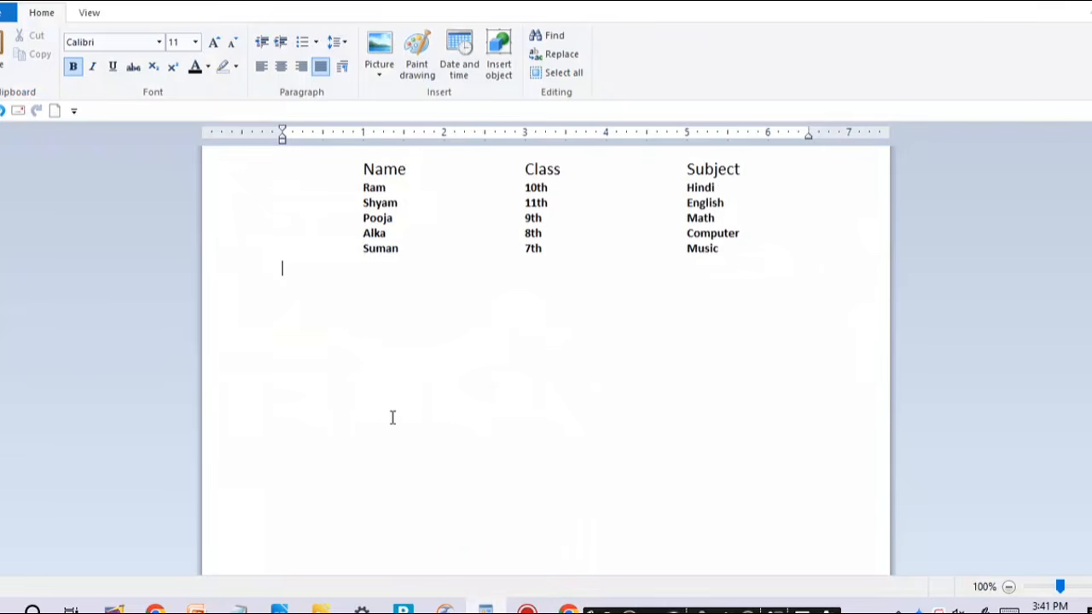
key(ctrl+v)
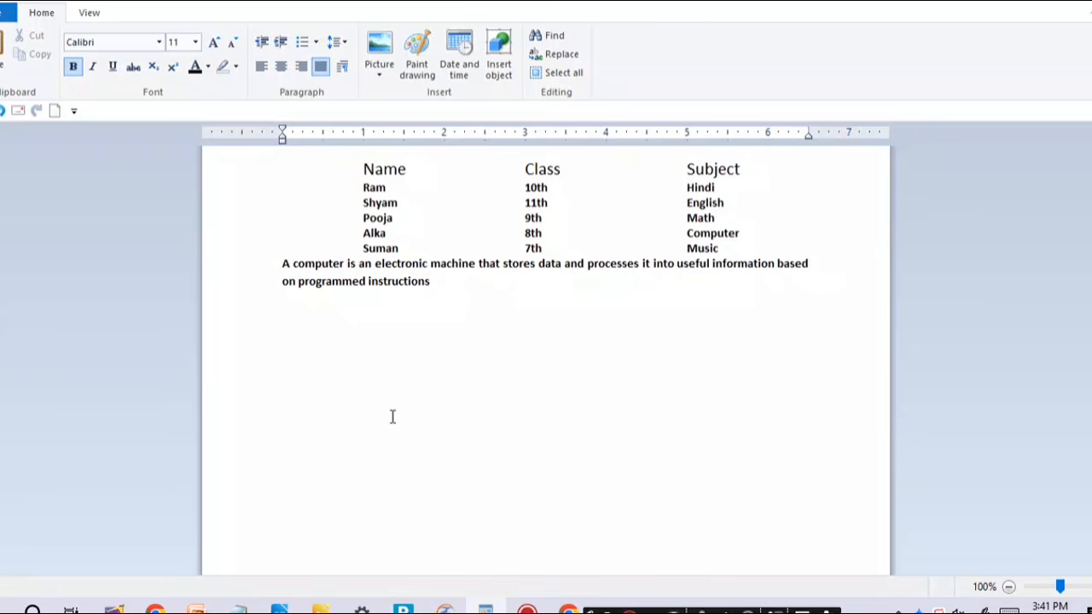
key(ctrl+v)
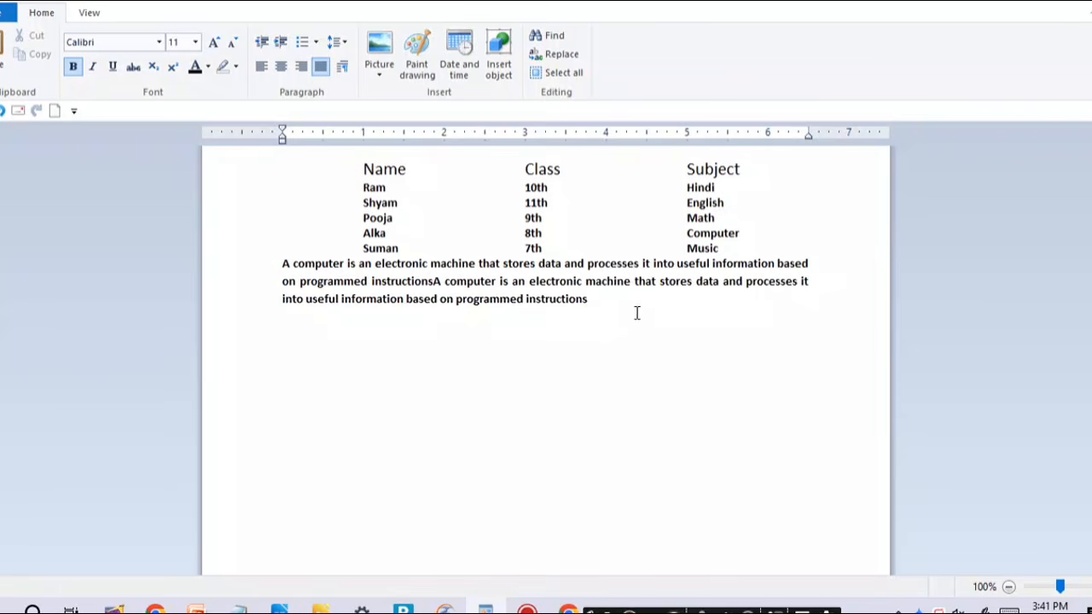
Duplicate the whole computer-definition paragraph as a second paragraph directly below it.
drag(601, 304, 252, 276)
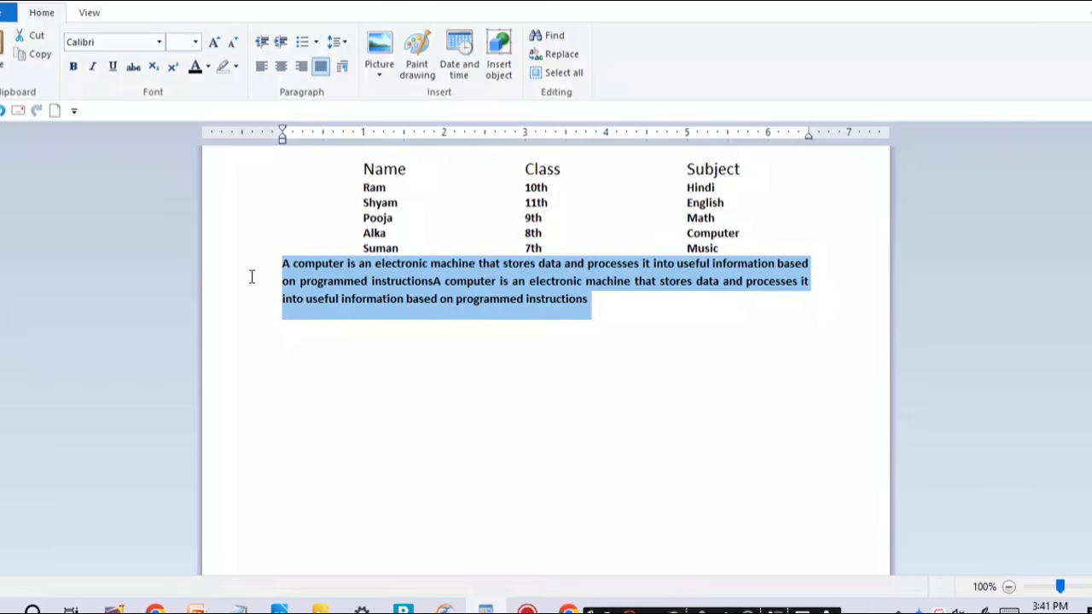
click(633, 305)
key(ctrl+v)
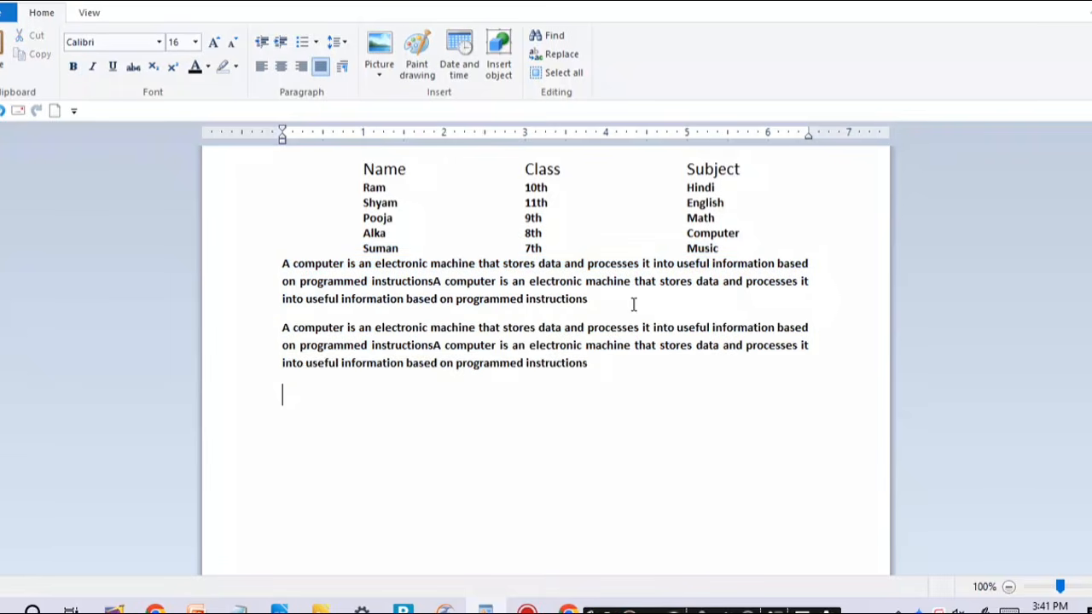
Set the left indentation of both computer-definition paragraphs to 1 inch.
mouse_move(594, 367)
mouse_down()
mouse_move(523, 367)
mouse_move(212, 263)
mouse_up()
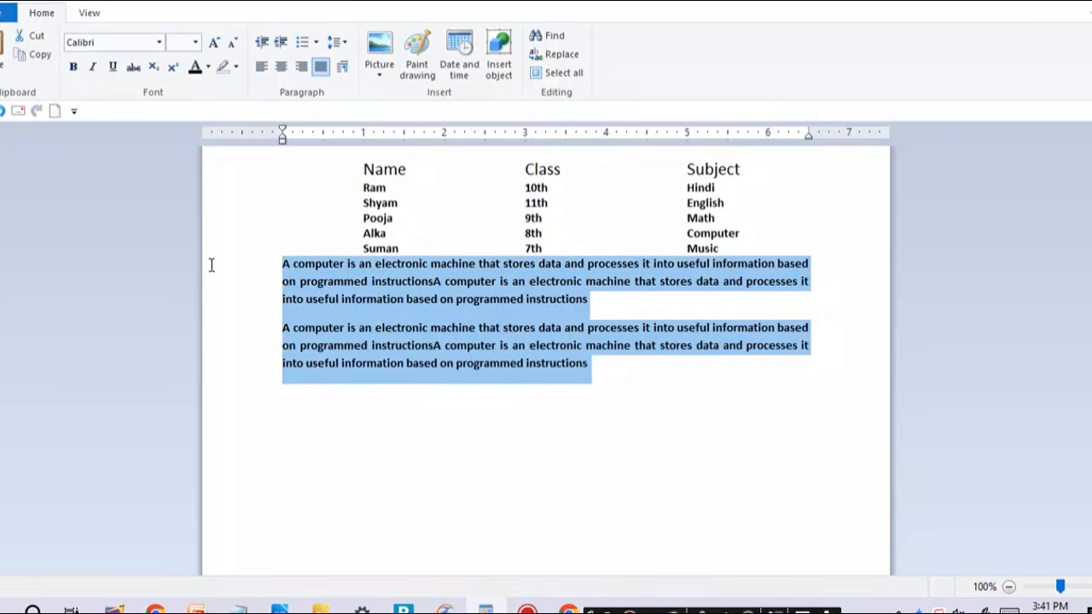
click(345, 68)
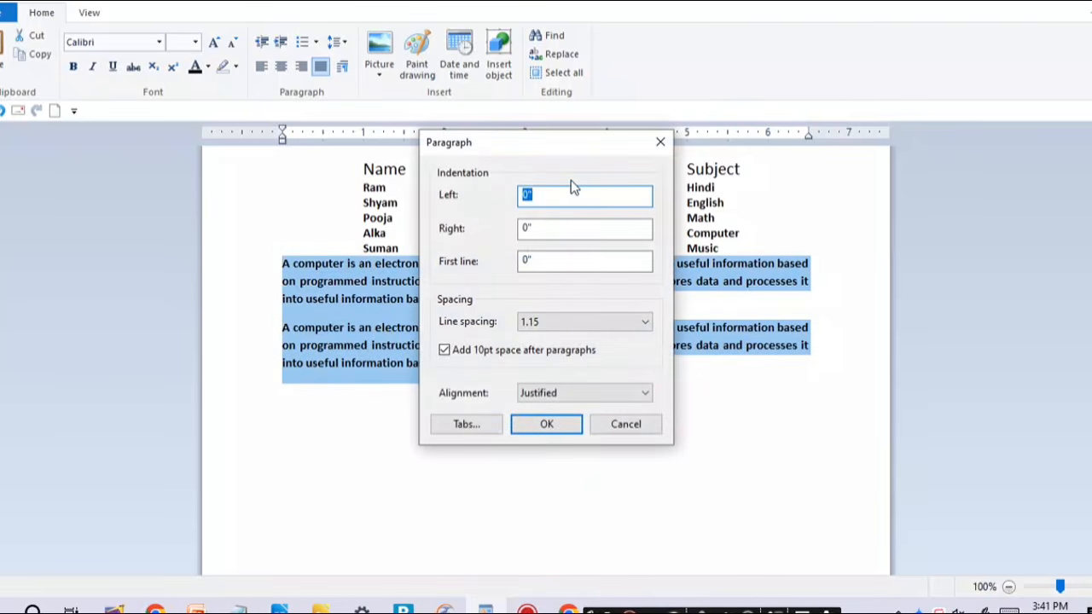
text(1)
click(544, 423)
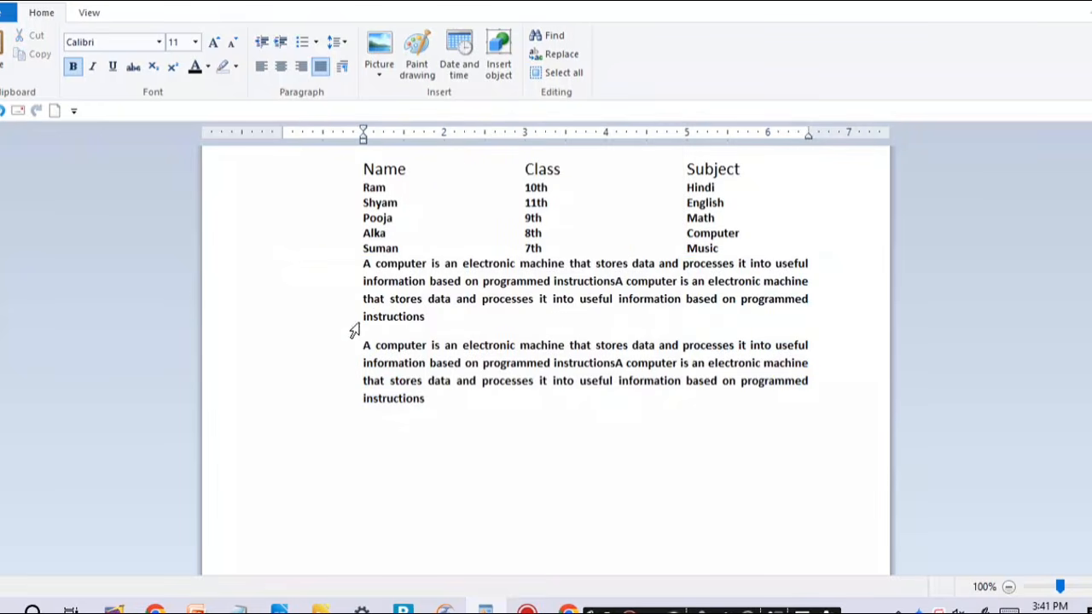
Set the left indentation of both computer-definition paragraphs to 0.
drag(345, 267, 356, 406)
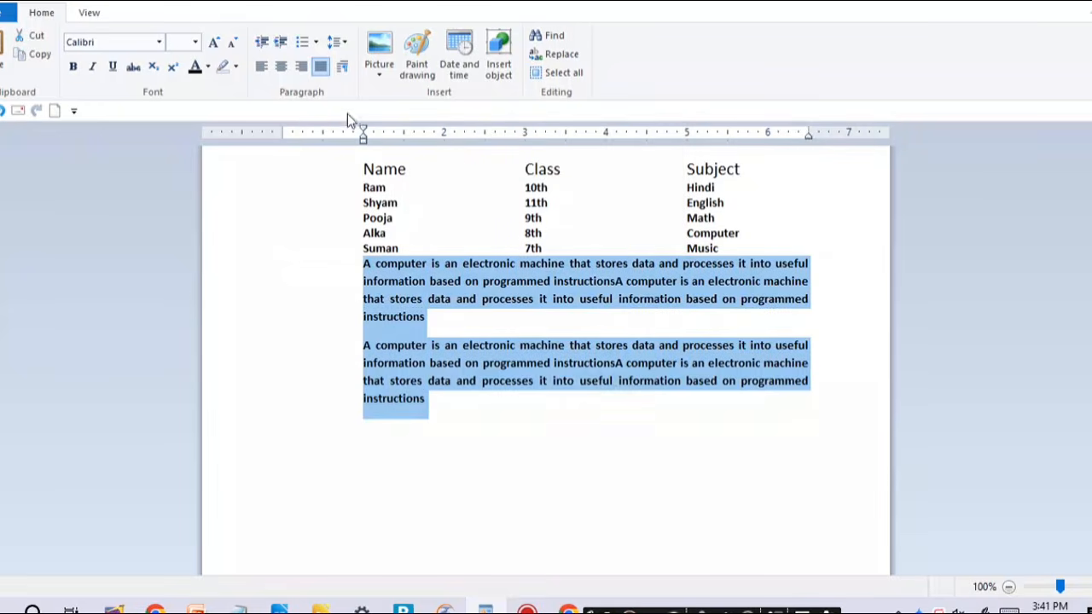
click(343, 70)
text(0)
key(Return)
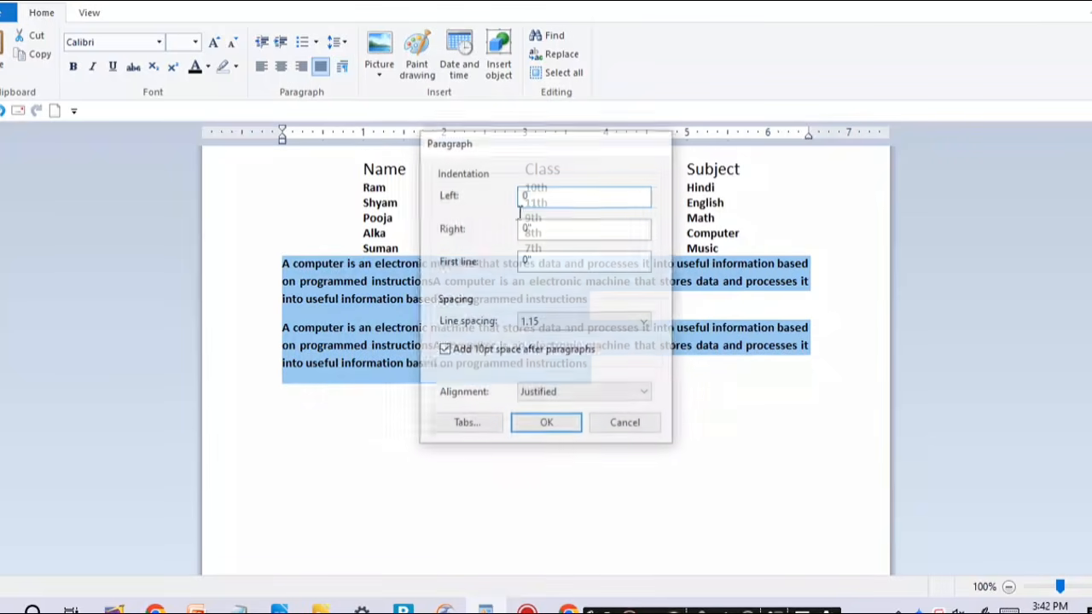
Set the right indentation of both computer-definition paragraphs to 0.5 inch.
click(346, 71)
key(Tab)
text(0.5)
click(533, 426)
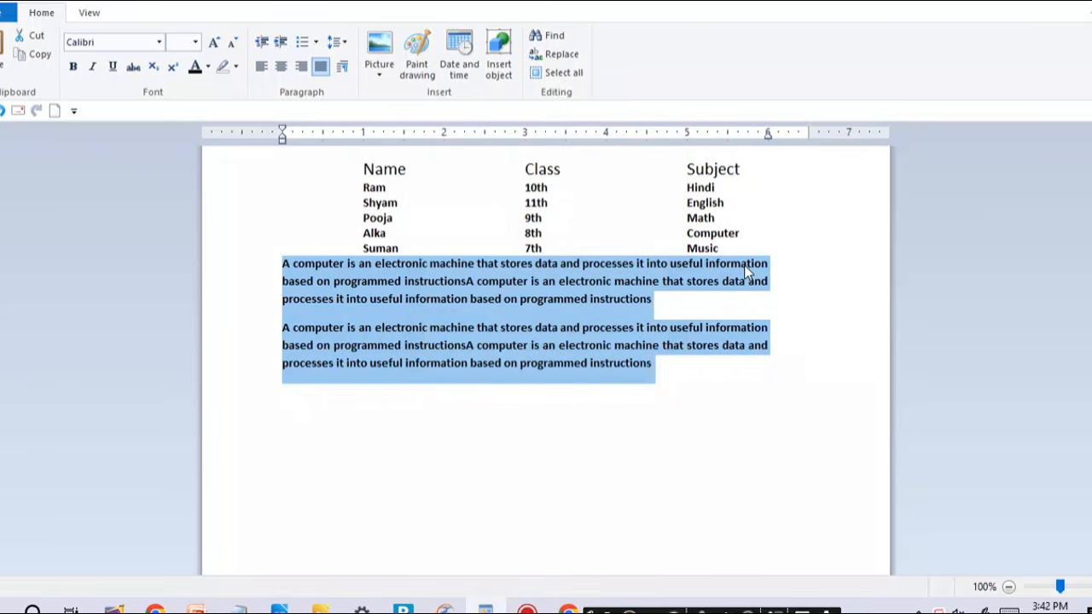
Set the right indentation of both computer-definition paragraphs to 0.
click(342, 66)
key(Tab)
text(0)
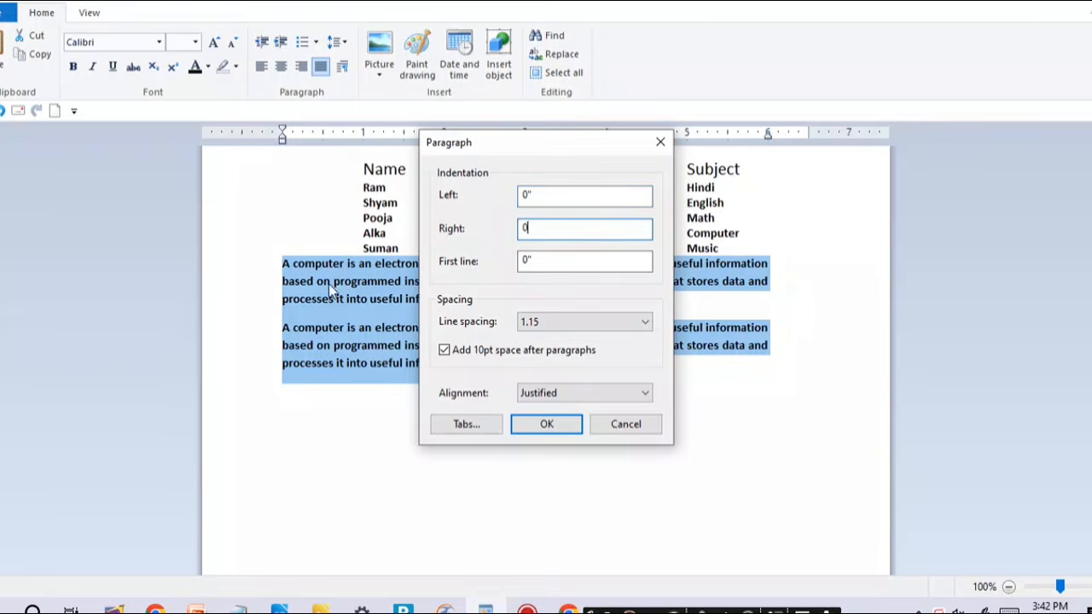
click(546, 424)
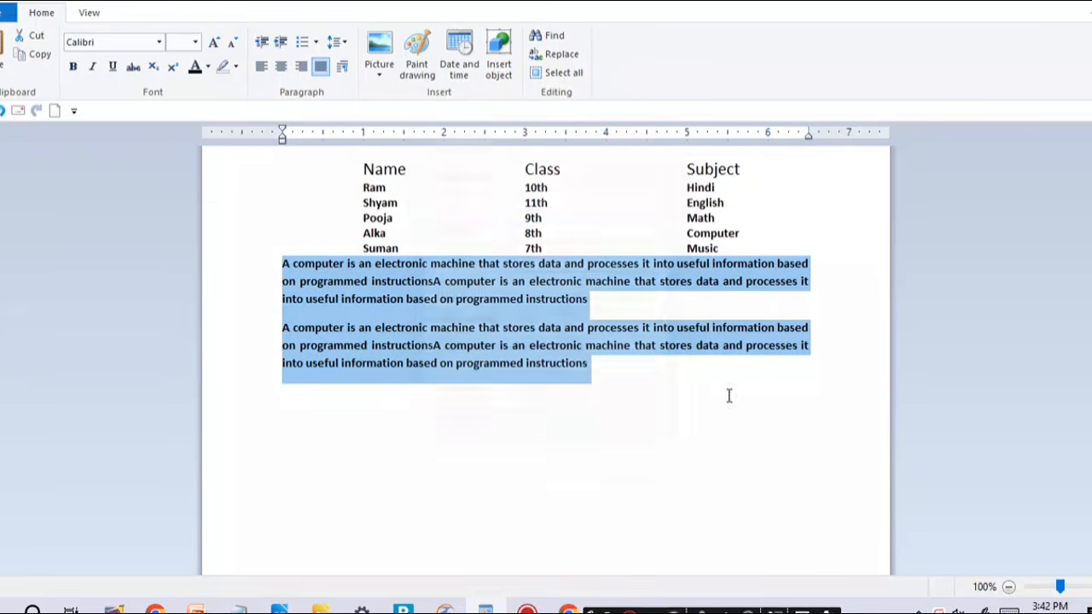
Set the first-line indentation of both computer-definition paragraphs to 0.5 inch.
click(348, 67)
key(Tab)
key(Tab)
text(0.)
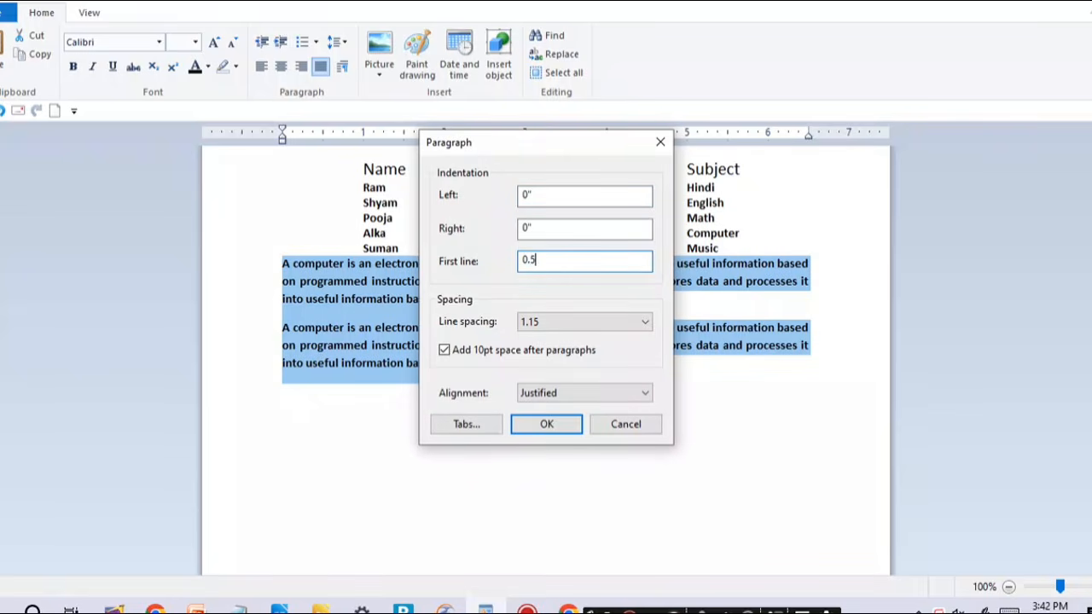
click(546, 424)
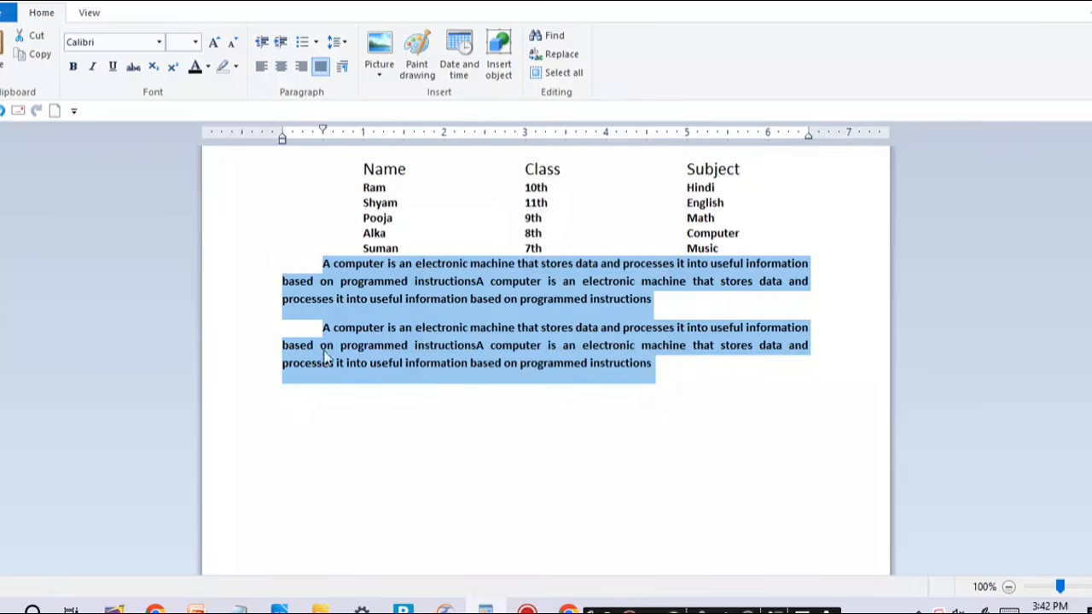
Open the paragraph settings for the two selected computer-definition paragraphs.
click(342, 66)
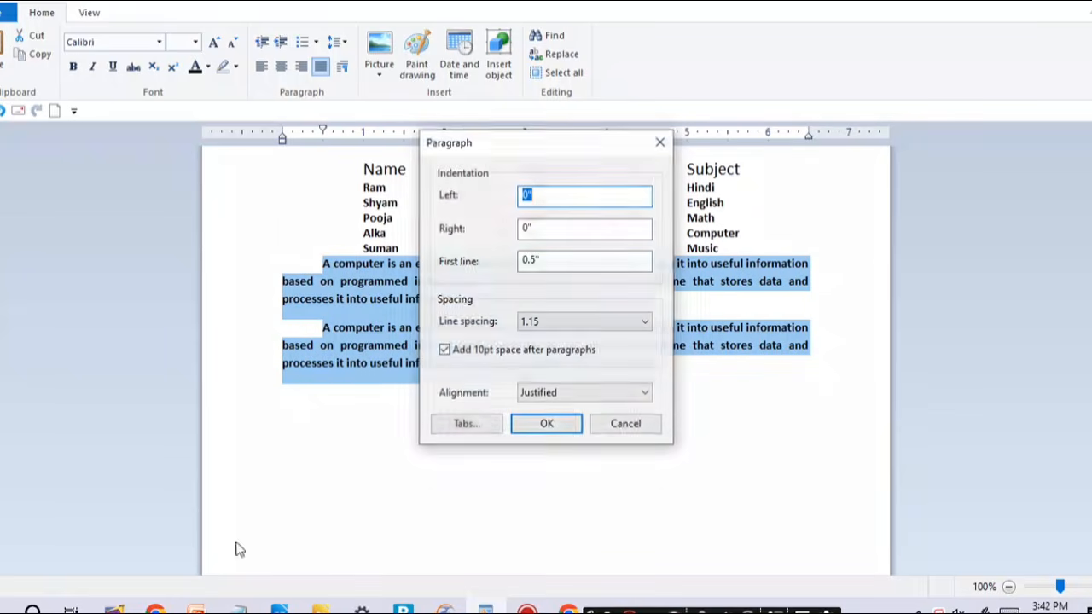